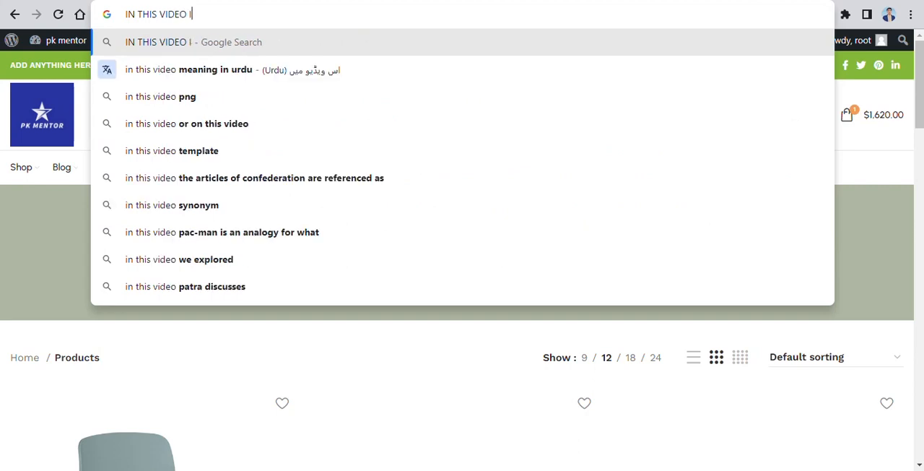
# Step: Write the note "IN THIS VIDEO I WILL TELL YOU HOW TO ADD FILTERS SIDEBAR IN THE SHOP PAGE" in the address bar above the shop page
pyautogui.press('BackSpace')
pyautogui.write('HOW')
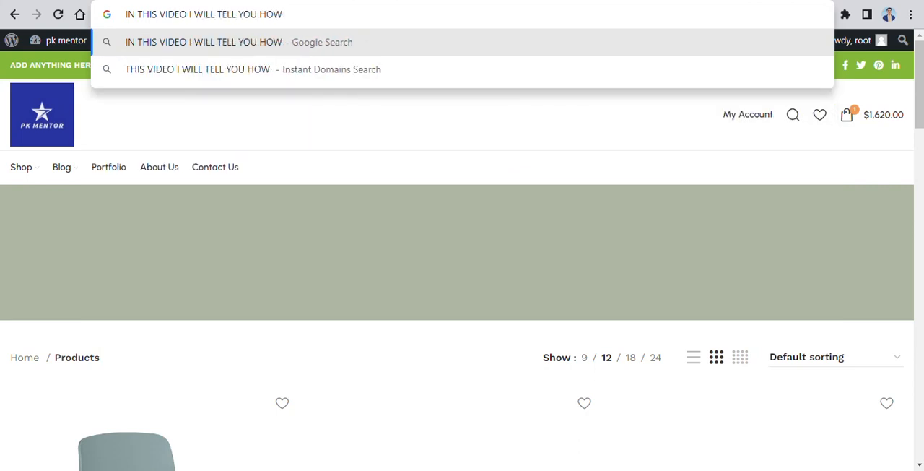
pyautogui.write(' TO ADD FILTERS SIDEBAR IN THE SHOP ')
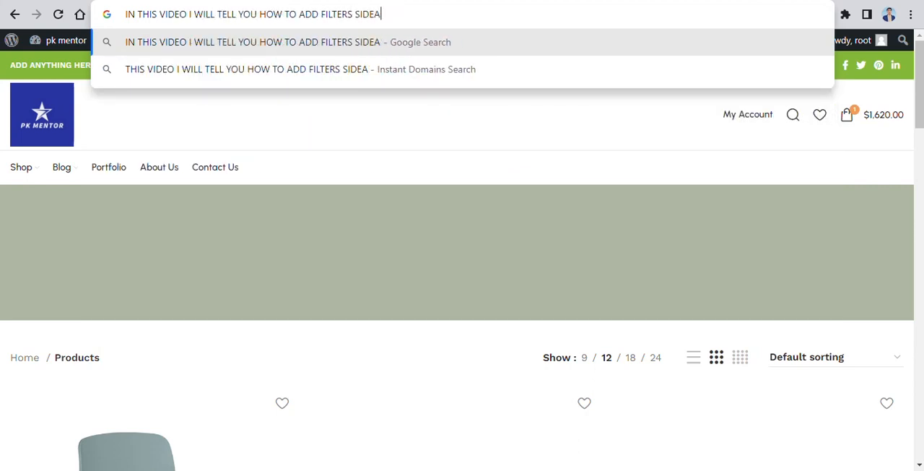
pyautogui.write('PAGE')
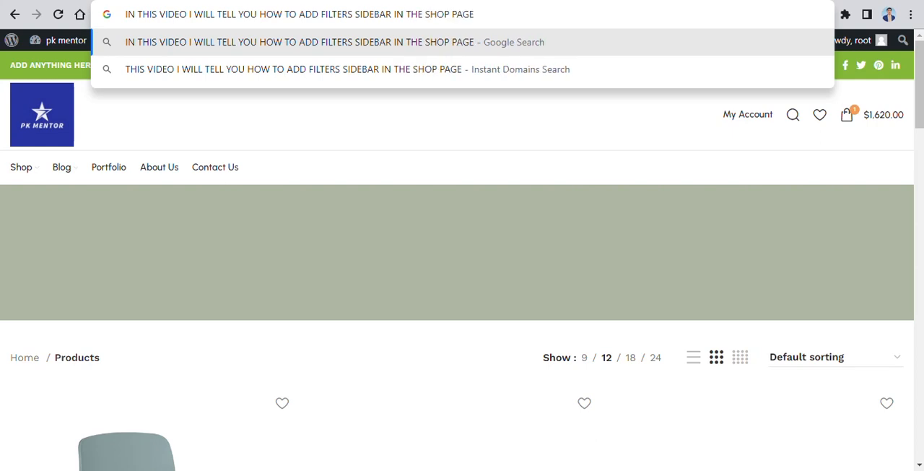
pyautogui.scroll(-2, 159, 361)
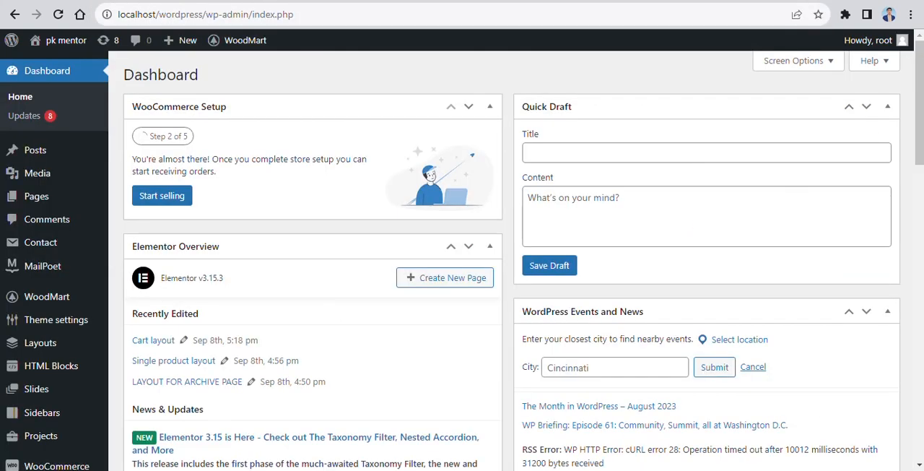
pyautogui.scroll(-1, 311, 239)
# Step: Write the note "GO TO THEME SETTINGS" in the address bar and open the WordPress theme settings
pyautogui.tripleClick(236, 14)
pyautogui.write('GO TO THEME S')
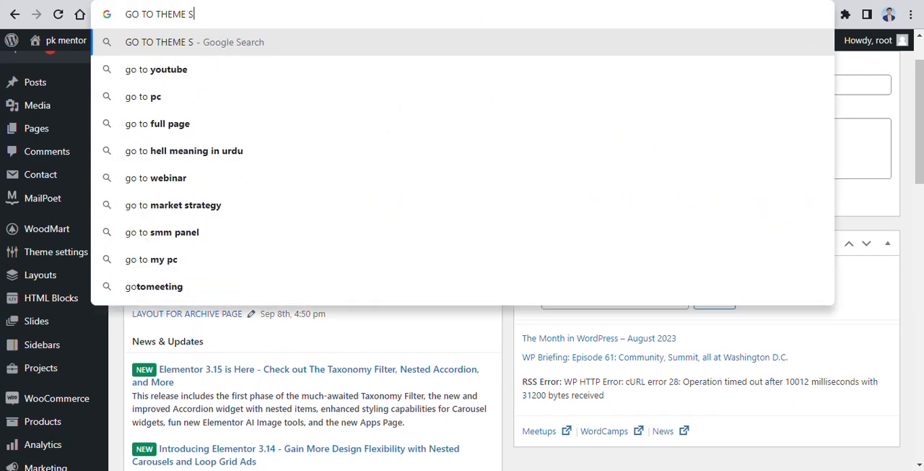
pyautogui.write('ETTINGS')
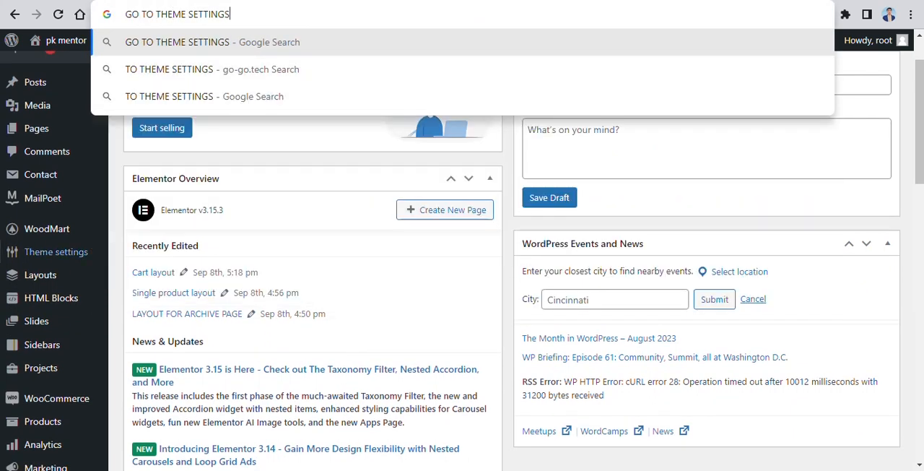
pyautogui.click(56, 252)
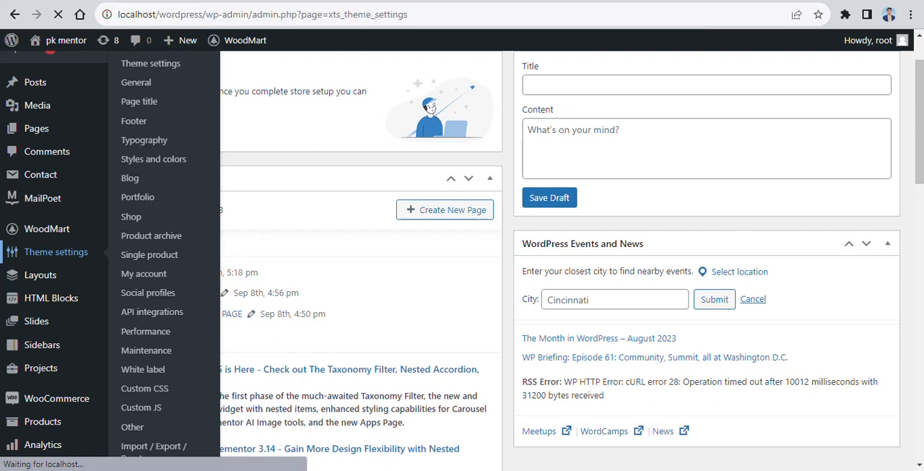
# Step: Open the sidebar options of the product archive section in the theme settings
pyautogui.scroll(-2, 172, 190)
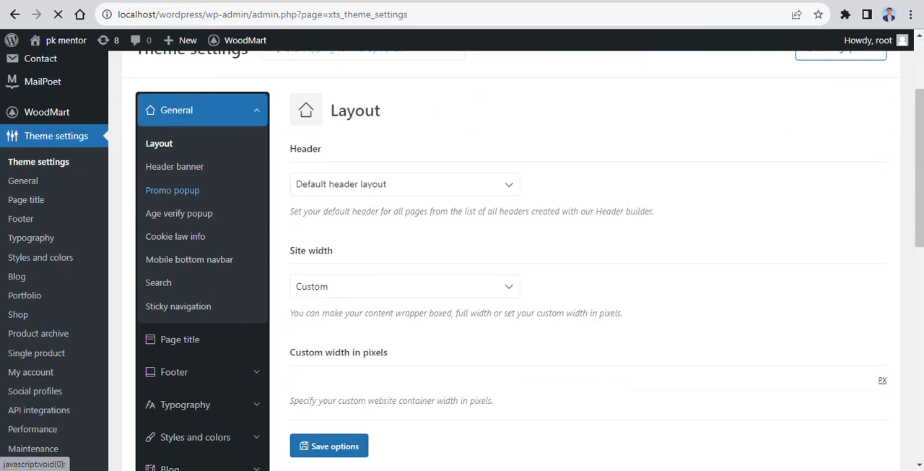
pyautogui.scroll(-3, 173, 189)
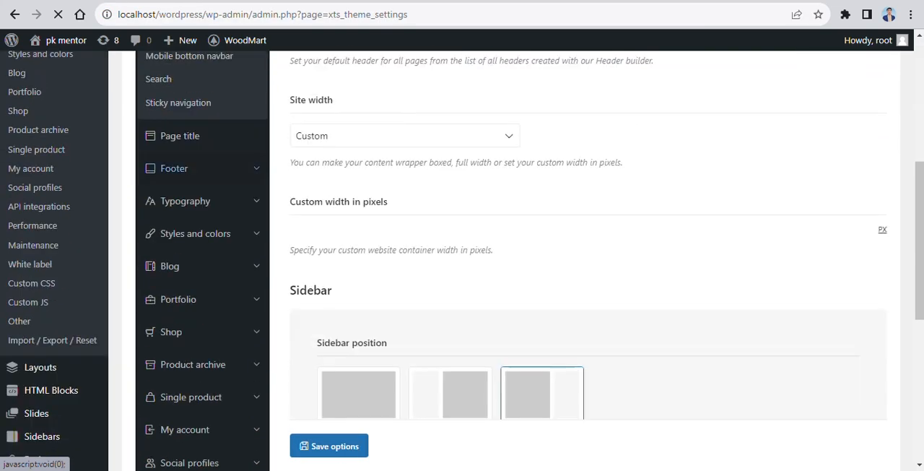
pyautogui.scroll(-1, 177, 231)
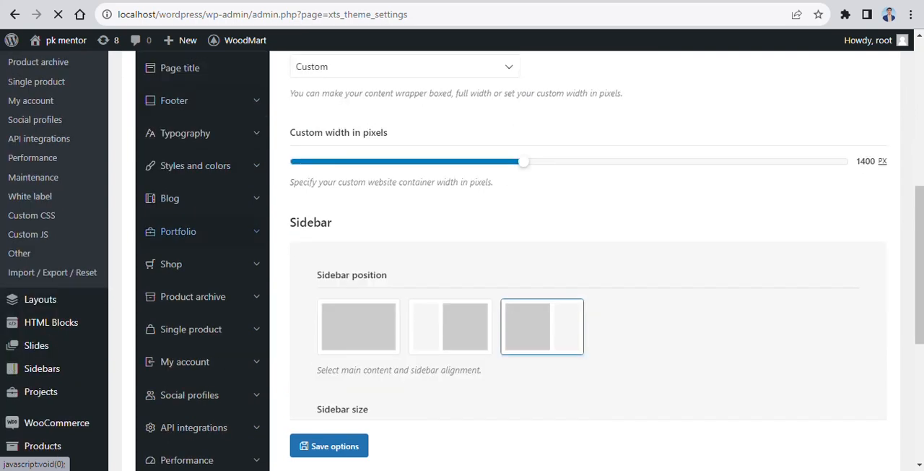
pyautogui.scroll(-1, 177, 231)
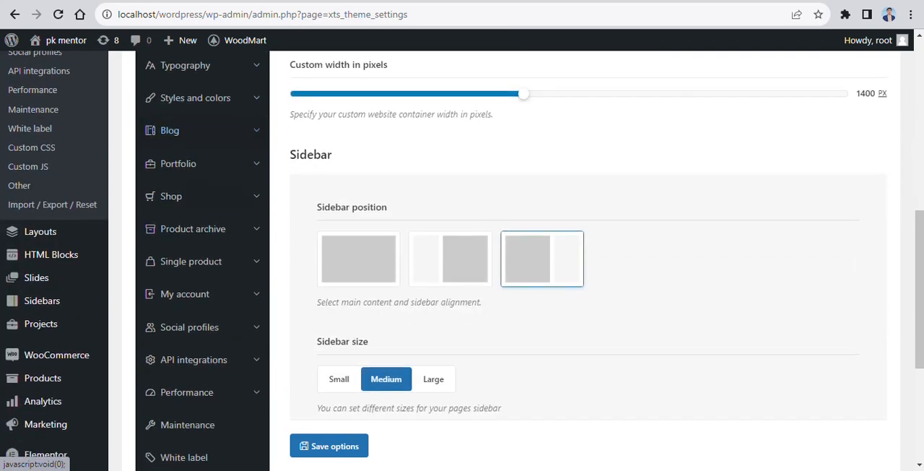
pyautogui.click(193, 228)
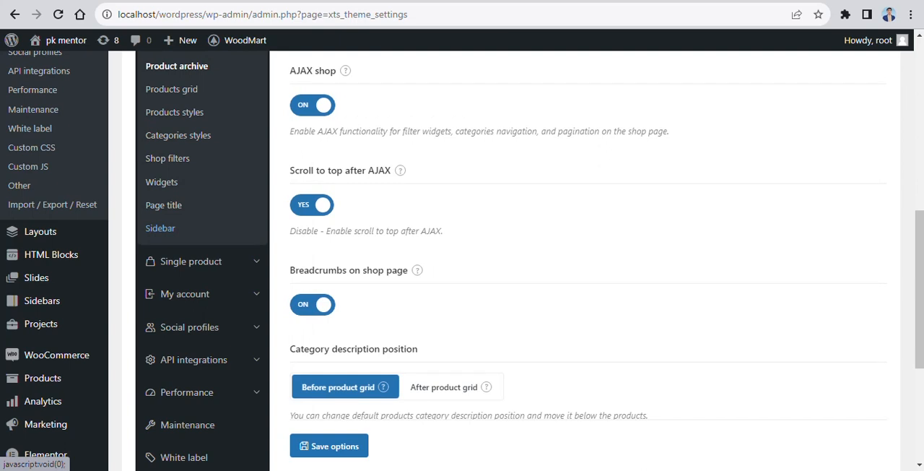
pyautogui.scroll(-3, 193, 228)
pyautogui.scroll(2, 506, 260)
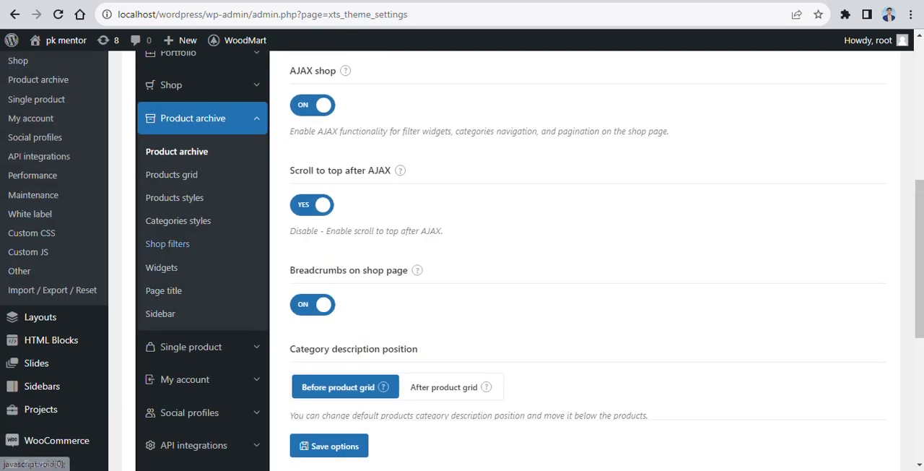
pyautogui.click(160, 313)
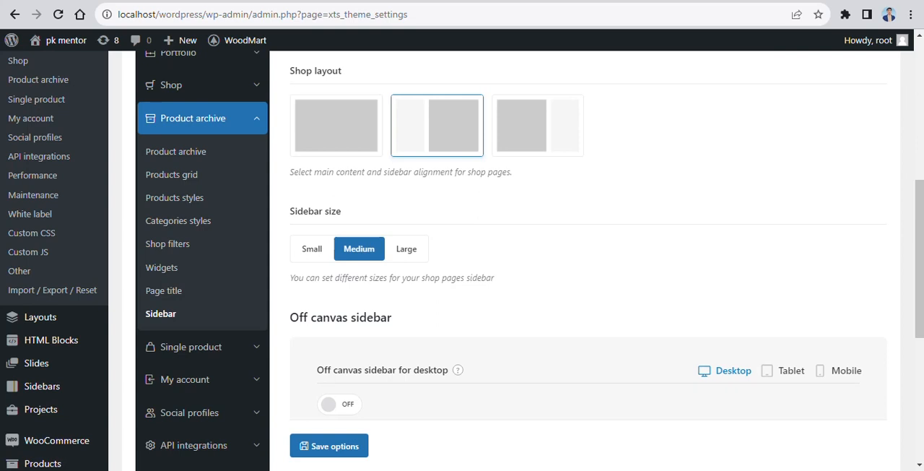
# Step: Write the note "GO TO THEME SETTINGS > PRODUCT ARCHIVE > SIDEBAR" in the address bar
pyautogui.click(263, 14)
pyautogui.write('GO TO HEM')
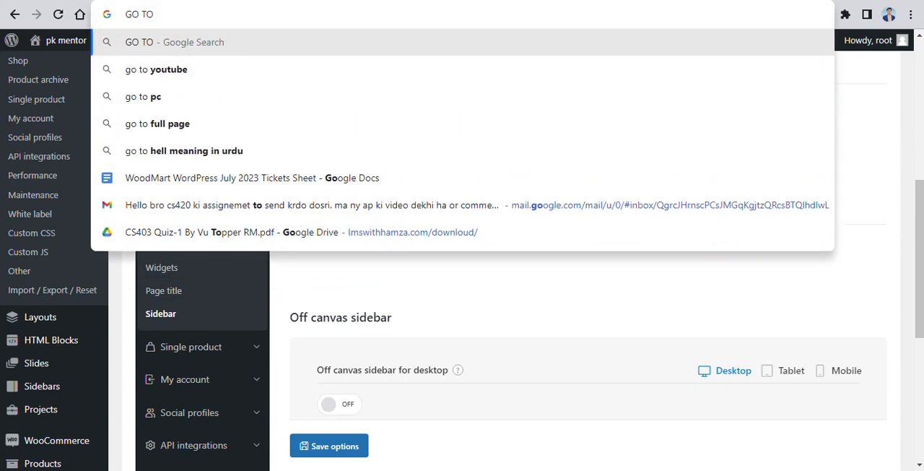
pyautogui.press('BackSpace')
pyautogui.press('BackSpace')
pyautogui.press('BackSpace')
pyautogui.write('THEME SETTINGS > PRODUCT ARCH')
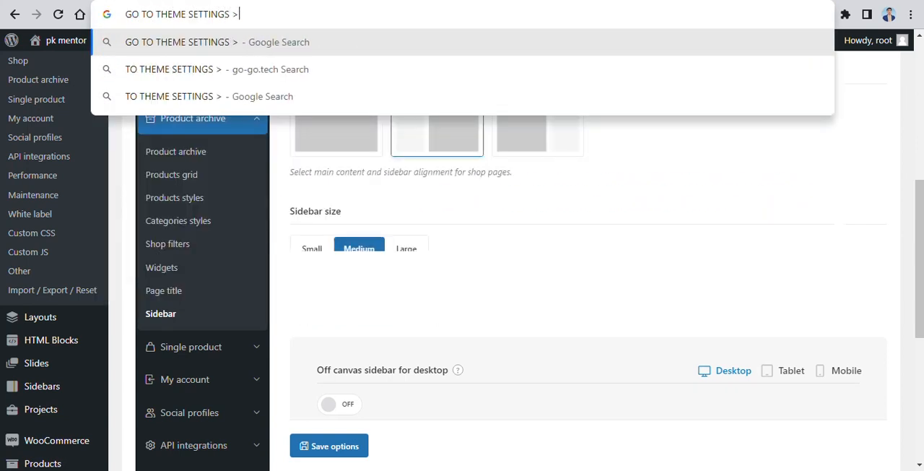
pyautogui.write('IVE > SIDEBAR')
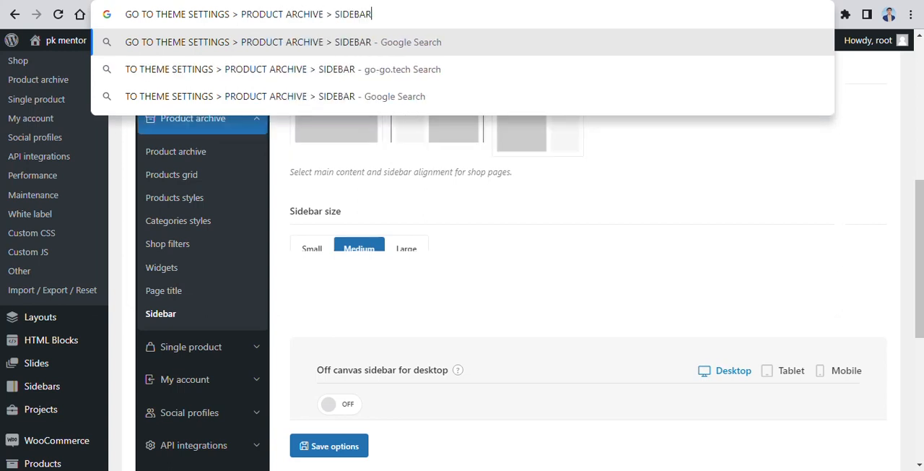
pyautogui.press('Return')
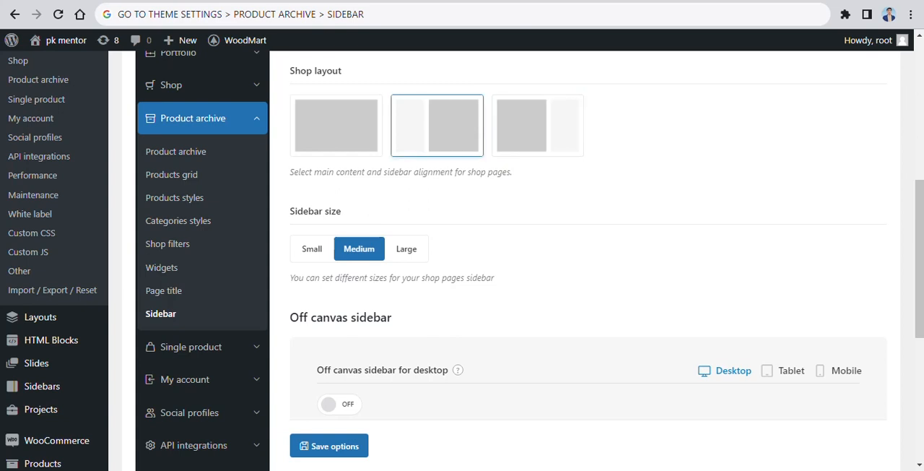
# Step: Look over the shop sidebar layout options and open the site's widgets page
pyautogui.click(329, 446)
pyautogui.scroll(-3, 588, 260)
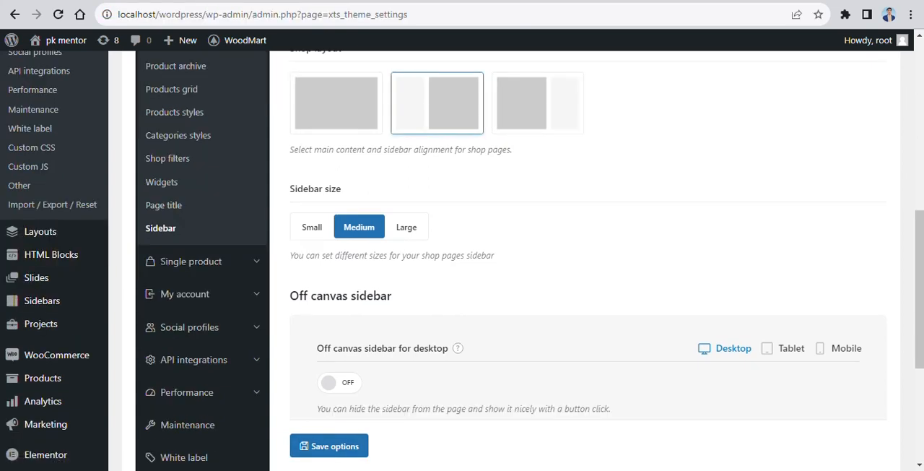
pyautogui.scroll(3, 588, 260)
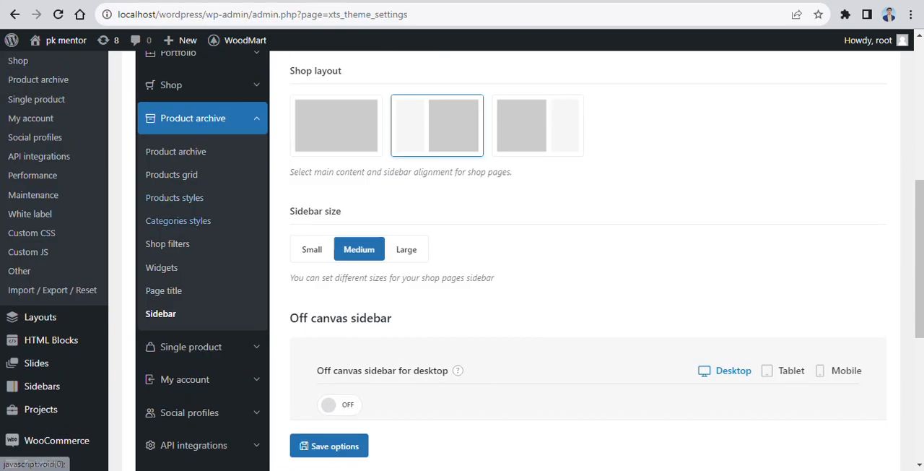
pyautogui.scroll(-4, 179, 220)
pyautogui.moveTo(49, 255)
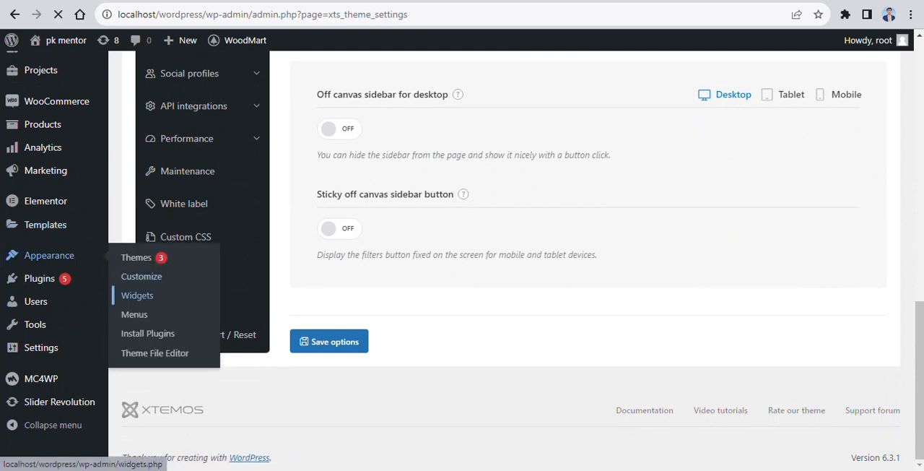
# Step: Write the note "GO TO APPEARANCE > WIDGETS > ADD THE WIDGETS IN THE SHOP PAGE WIDGETS AREA" in the address bar
pyautogui.hotkey('ctrl', 'l')
pyautogui.write('GO TO A')
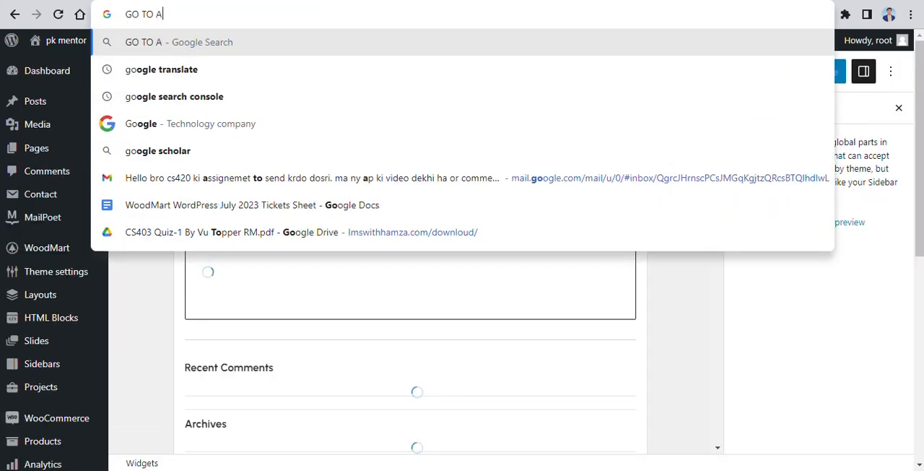
pyautogui.write('PPEARANCE')
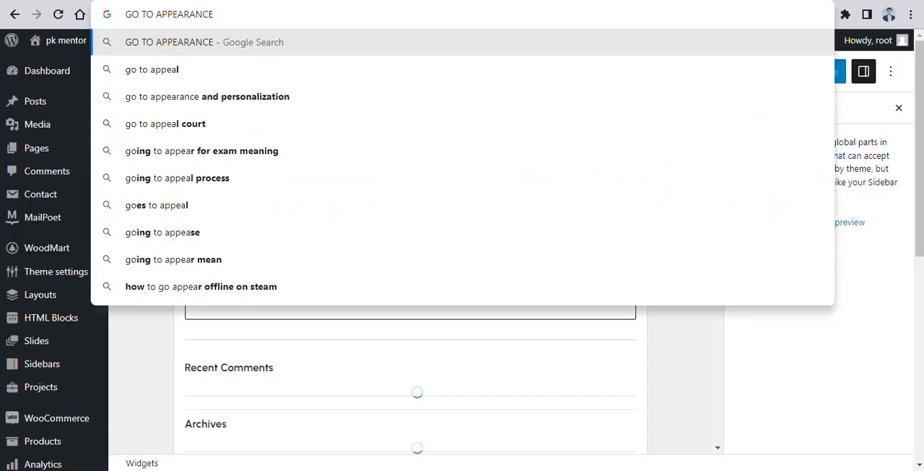
pyautogui.write(' > WIDGETS ')
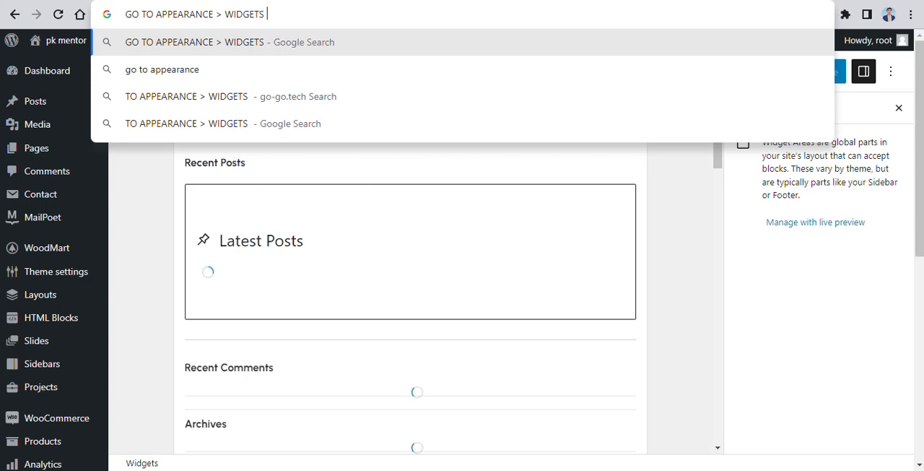
pyautogui.write('> ADD THE WIDGET')
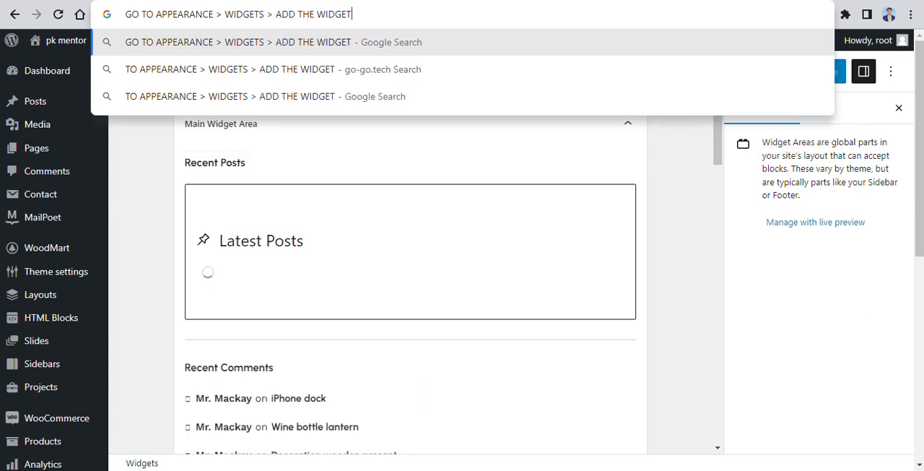
pyautogui.write('S IN THE SHOP P')
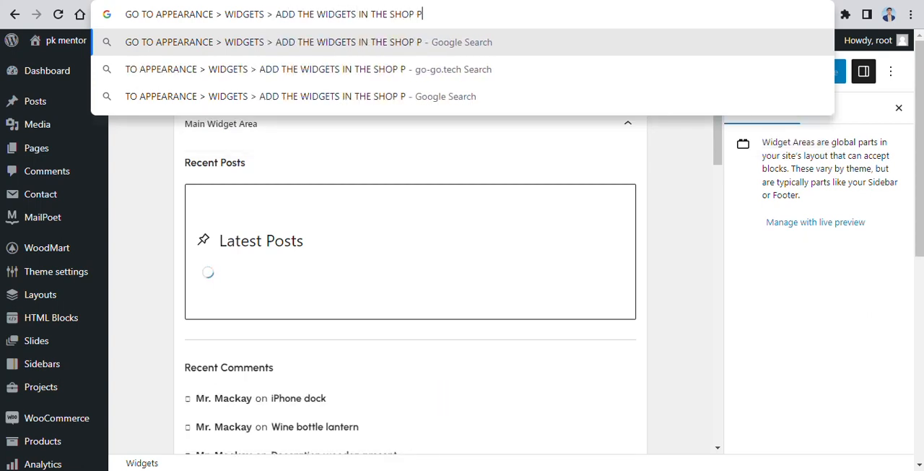
pyautogui.write('AGE W')
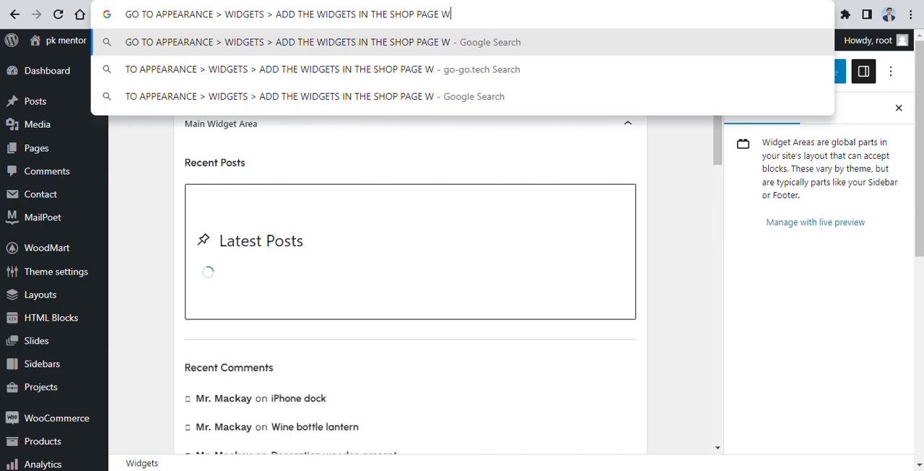
pyautogui.write('IDGETS AREA')
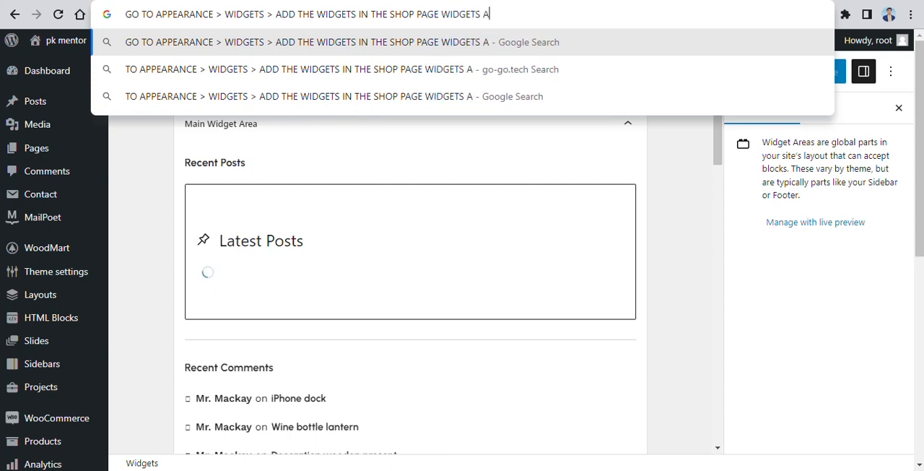
# Step: Collapse the Main Widget Area and expand the Shop page Widget Area
pyautogui.scroll(-2, 410, 273)
pyautogui.click(679, 253)
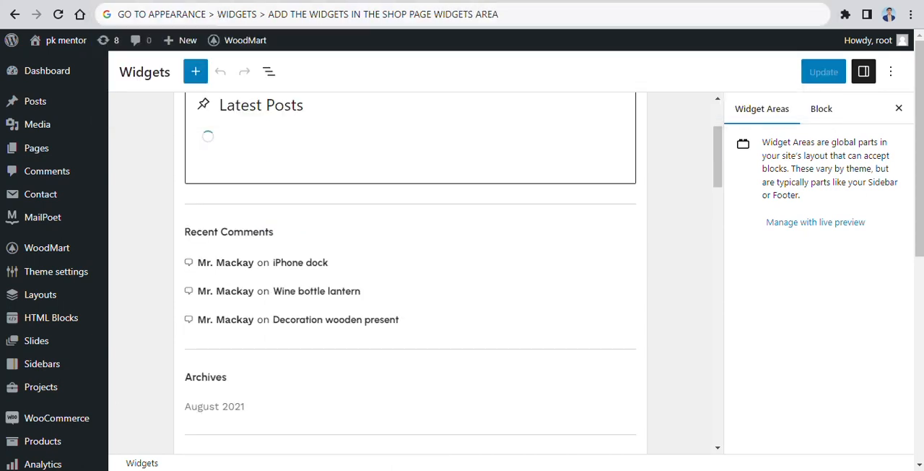
pyautogui.scroll(-7, 410, 273)
pyautogui.scroll(-6, 410, 273)
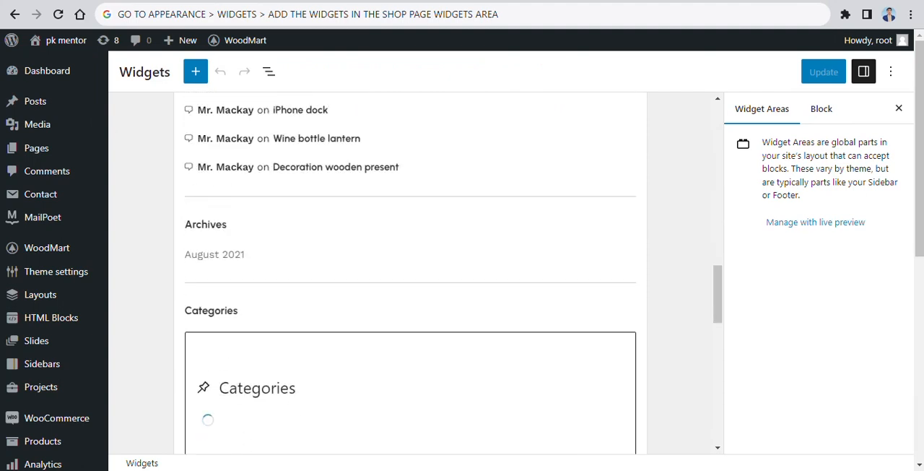
pyautogui.scroll(10, 410, 273)
pyautogui.scroll(5, 411, 273)
pyautogui.click(627, 124)
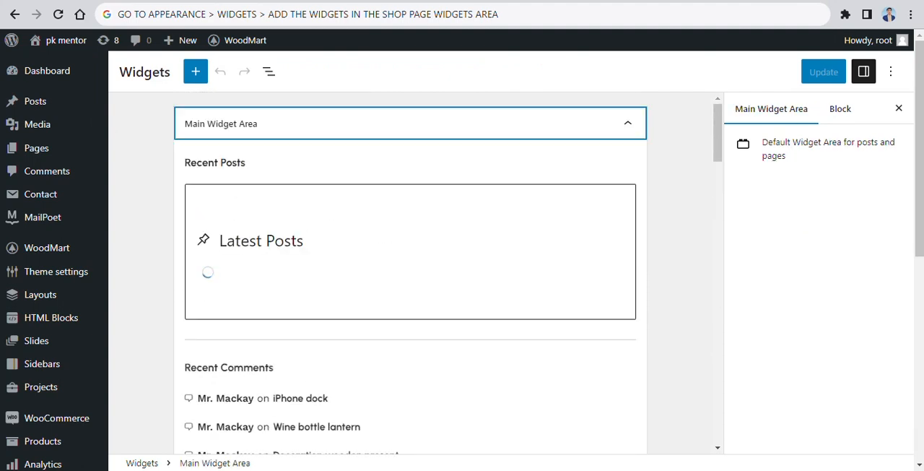
pyautogui.click(627, 219)
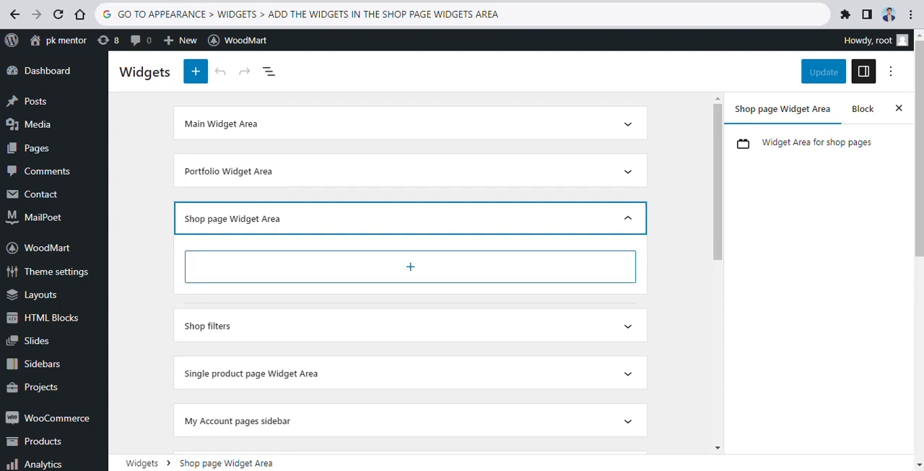
# Step: Search the blocks for "FILTER" and add the Filter Products by Price widget to the Shop page Widget Area
pyautogui.click(410, 267)
pyautogui.scroll(-1, 405, 376)
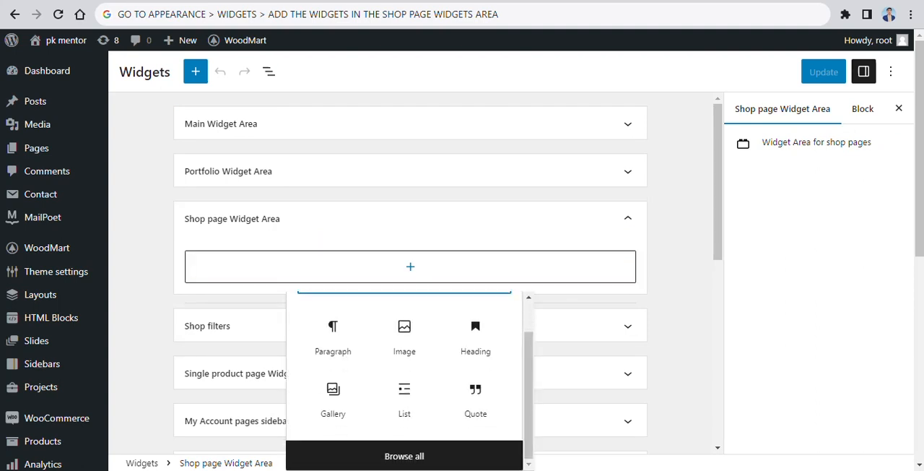
pyautogui.scroll(1, 404, 376)
pyautogui.write('FILTER')
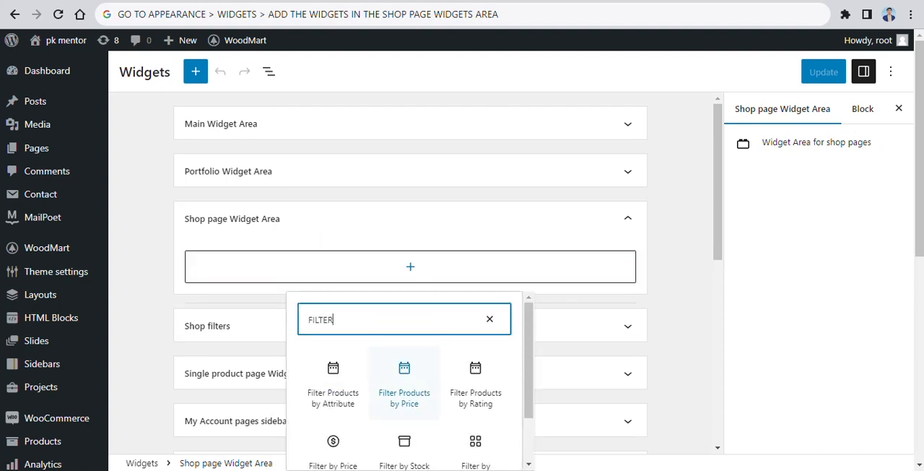
pyautogui.click(405, 382)
pyautogui.scroll(-1, 410, 267)
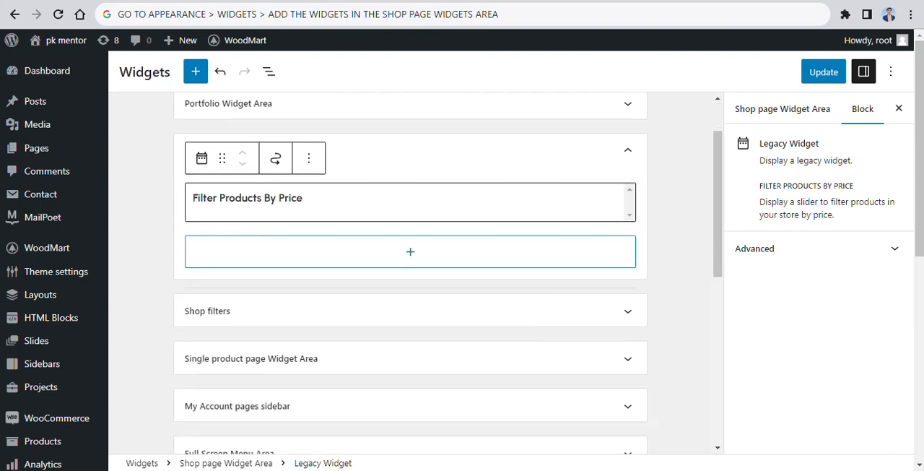
# Step: Search the blocks for "STOCK" and add the WOODMART Stock status widget to the Shop page Widget Area
pyautogui.click(410, 264)
pyautogui.write('STOCK')
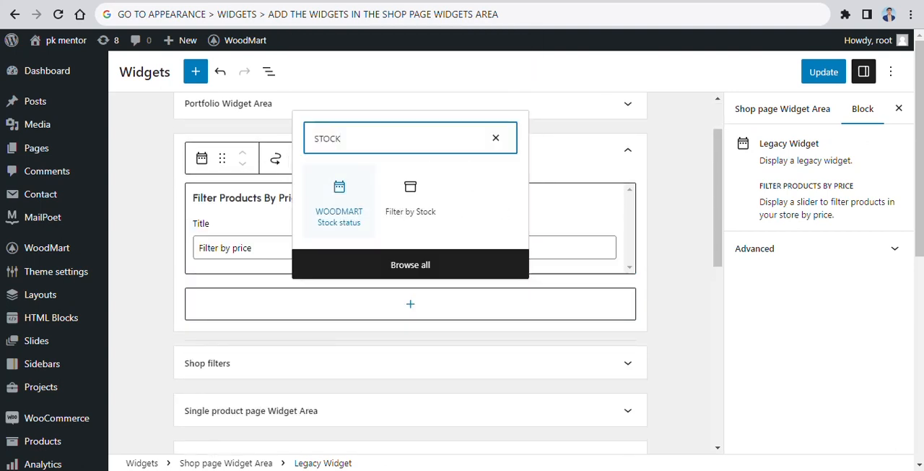
pyautogui.click(339, 204)
pyautogui.scroll(-2, 410, 268)
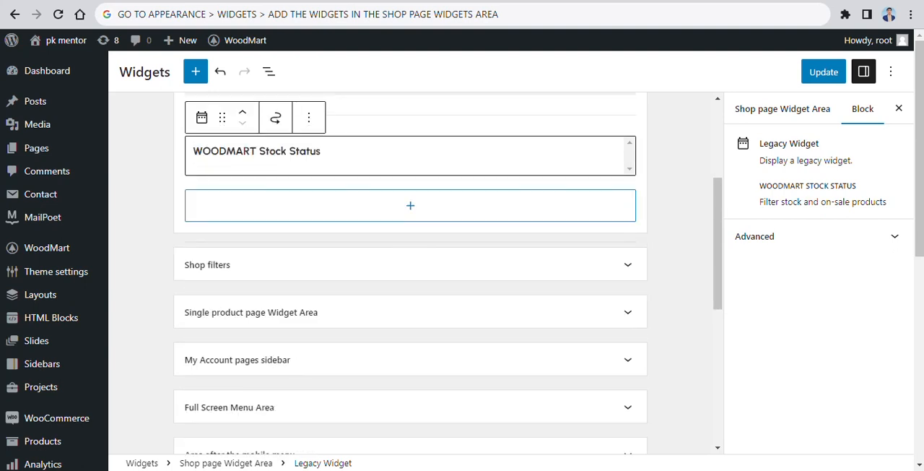
# Step: Search the blocks for "CATE" and add the Product Categories widget below the stock status widget
pyautogui.click(410, 206)
pyautogui.write('CATE')
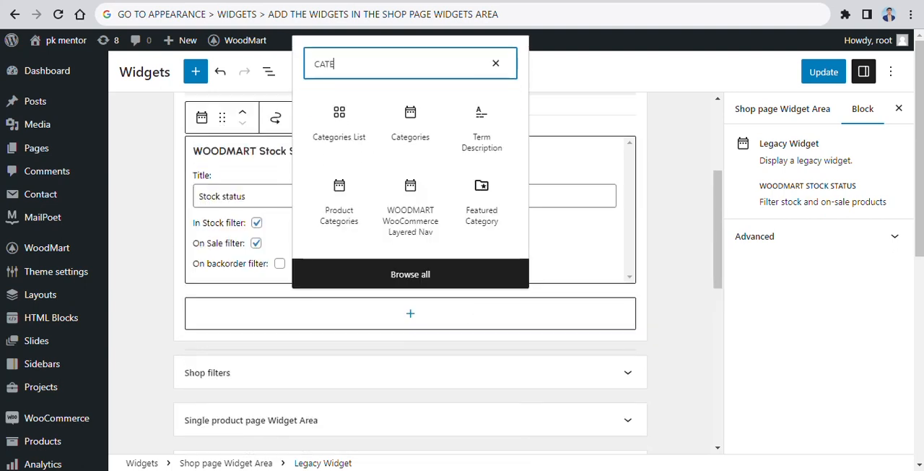
pyautogui.click(339, 204)
# Step: Search the blocks for "WOODMART WOO" and add the WOODMART WooCommerce Layered Nav widget below Product Categories
pyautogui.click(410, 295)
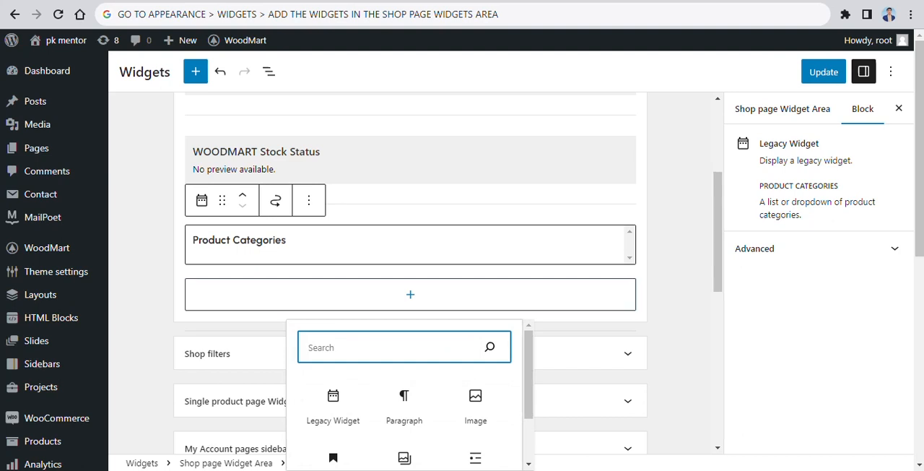
pyautogui.scroll(-2, 410, 295)
pyautogui.write('WOODMART')
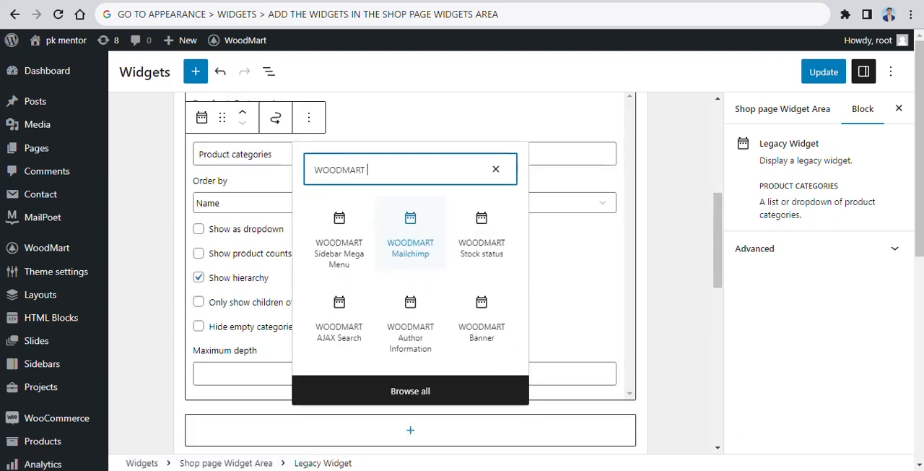
pyautogui.press('BackSpace')
pyautogui.press('BackSpace')
pyautogui.press('BackSpace')
pyautogui.press('BackSpace')
pyautogui.press('BackSpace')
pyautogui.press('BackSpace')
pyautogui.press('BackSpace')
pyautogui.press('BackSpace')
pyautogui.write('FILTE')
pyautogui.press('BackSpace')
pyautogui.press('BackSpace')
pyautogui.press('BackSpace')
pyautogui.press('BackSpace')
pyautogui.press('BackSpace')
pyautogui.write('WOODMART WOO')
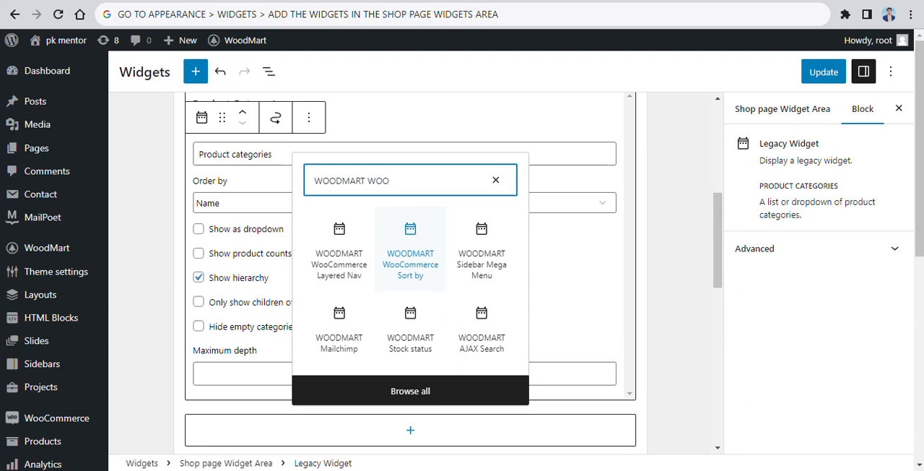
pyautogui.click(338, 253)
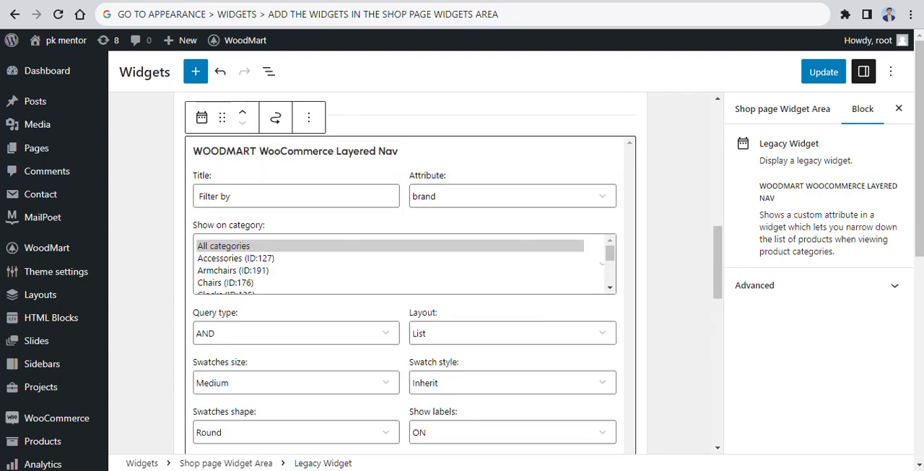
# Step: Set the Layered Nav widget's attribute to color and save the widget changes
pyautogui.click(292, 245)
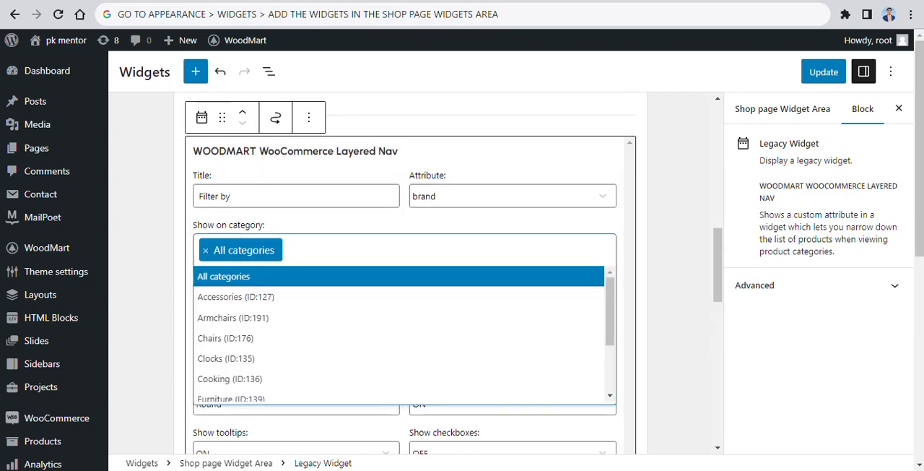
pyautogui.click(513, 195)
pyautogui.click(513, 227)
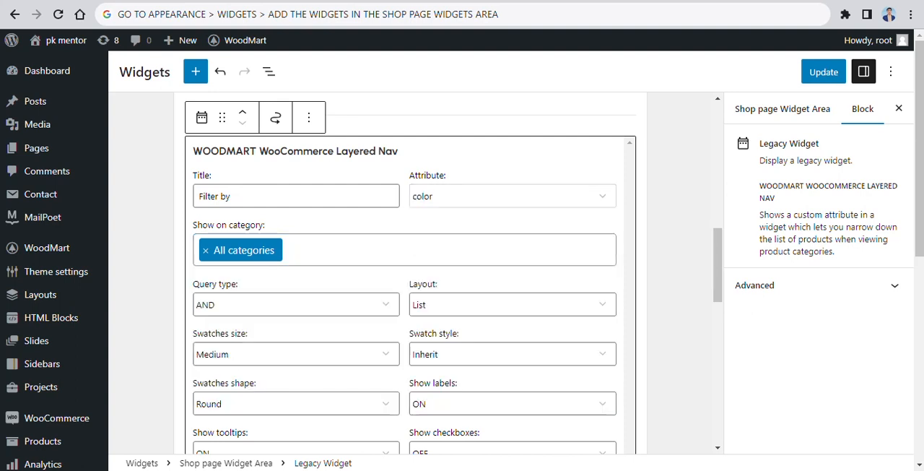
pyautogui.scroll(-2, 512, 274)
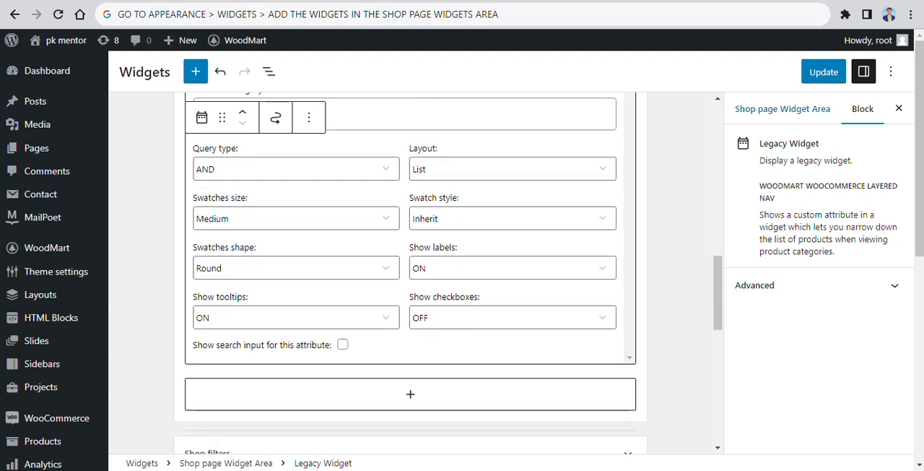
pyautogui.click(824, 72)
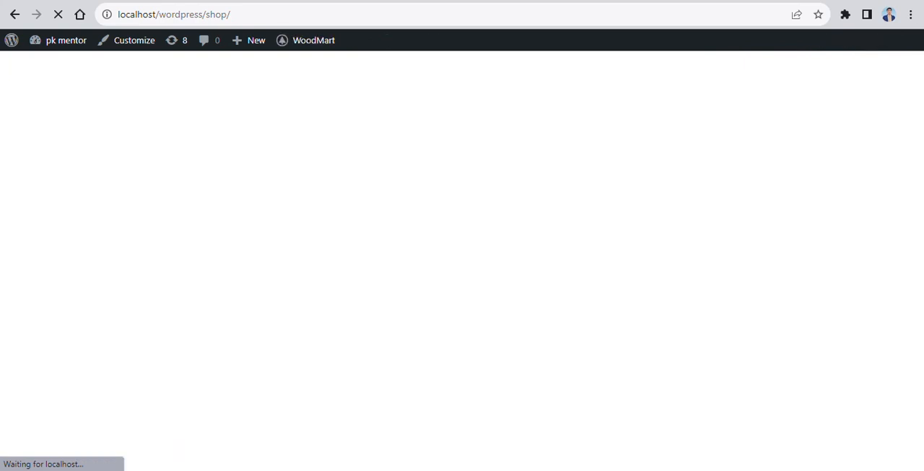
# Step: Examine the filter widgets in the sidebar of the site's shop page
pyautogui.scroll(-1, 462, 260)
pyautogui.scroll(-2, 462, 260)
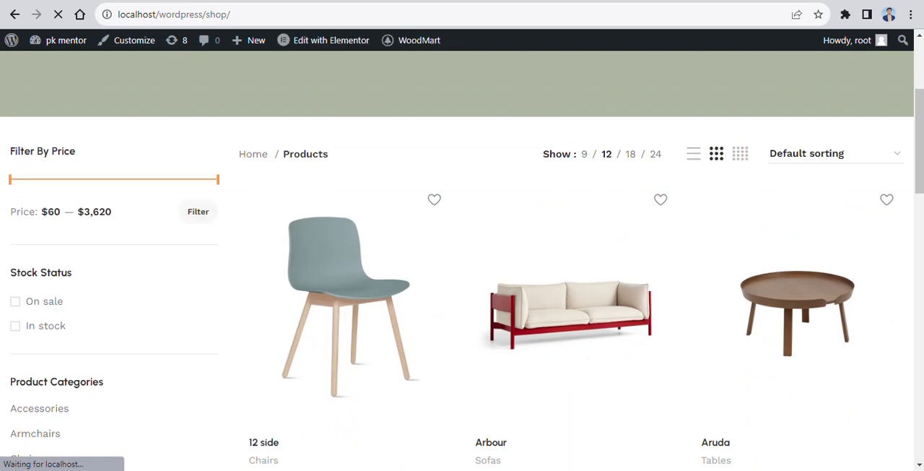
pyautogui.scroll(-1, 462, 260)
pyautogui.scroll(-4, 462, 260)
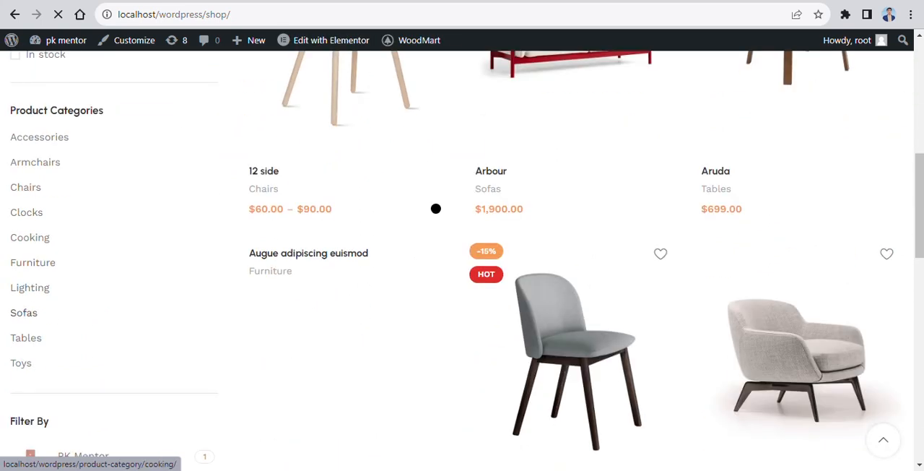
pyautogui.scroll(-1, 462, 260)
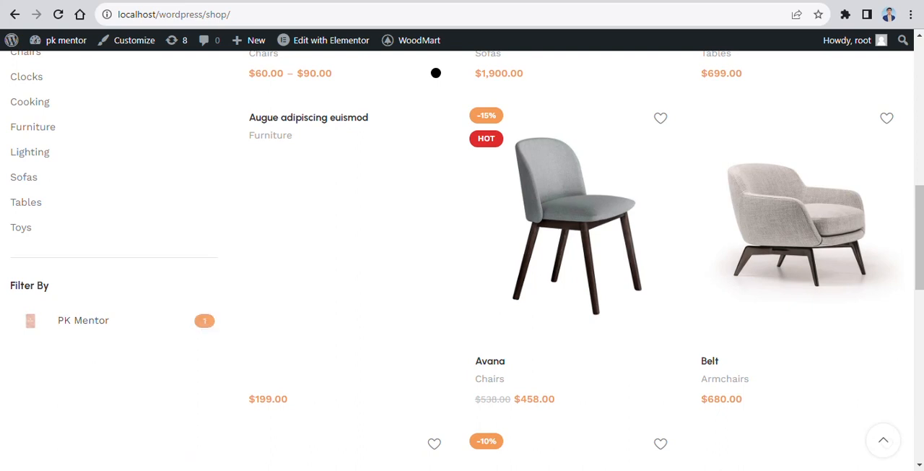
pyautogui.scroll(8, 462, 260)
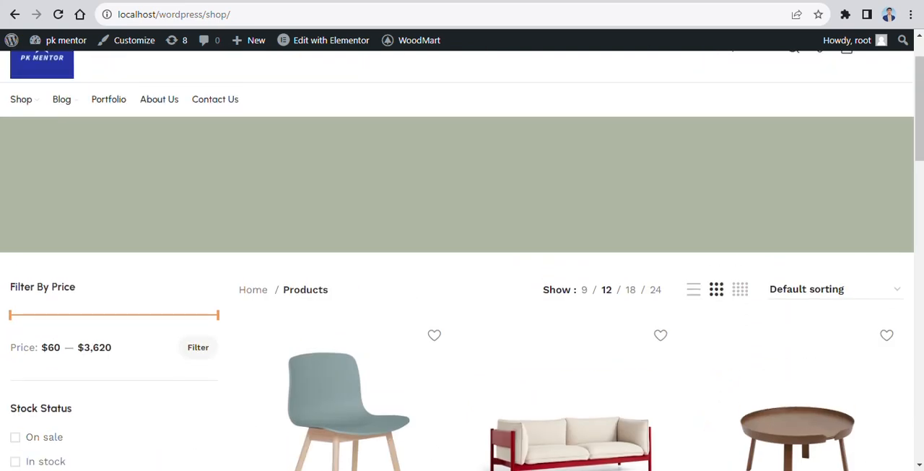
pyautogui.scroll(-1, 462, 260)
pyautogui.scroll(-3, 462, 289)
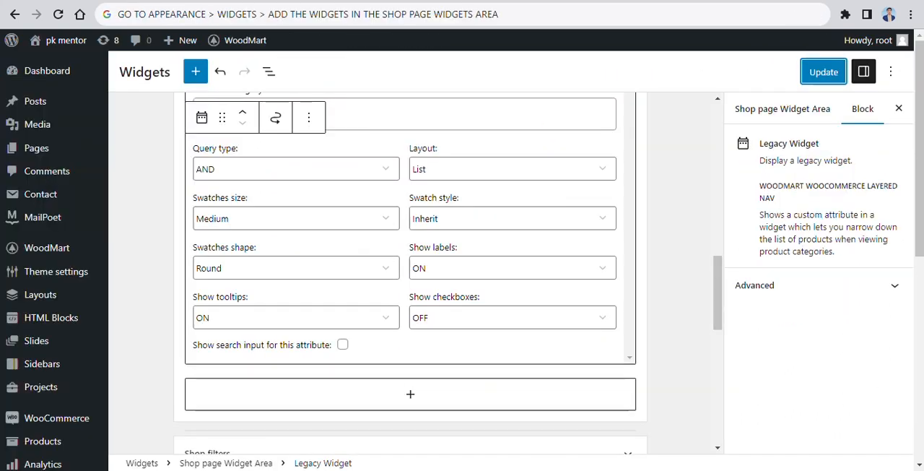
# Step: Write the note "YOU CAN ADD THE WIDGETS AS PER YOUR REUIREMENTS" in the address bar
pyautogui.click(462, 14)
pyautogui.write('YOUUU')
pyautogui.press('BackSpace')
pyautogui.press('BackSpace')
pyautogui.write('CAN')
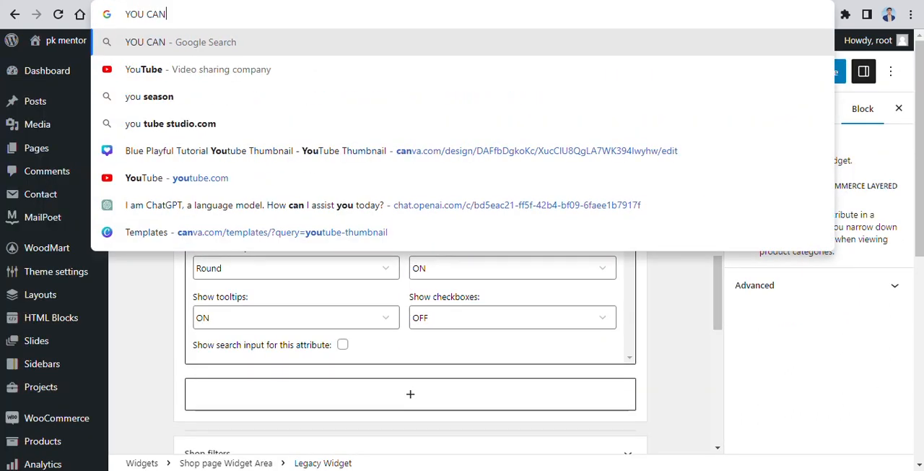
pyautogui.write(' ADD THE WIDGETS A')
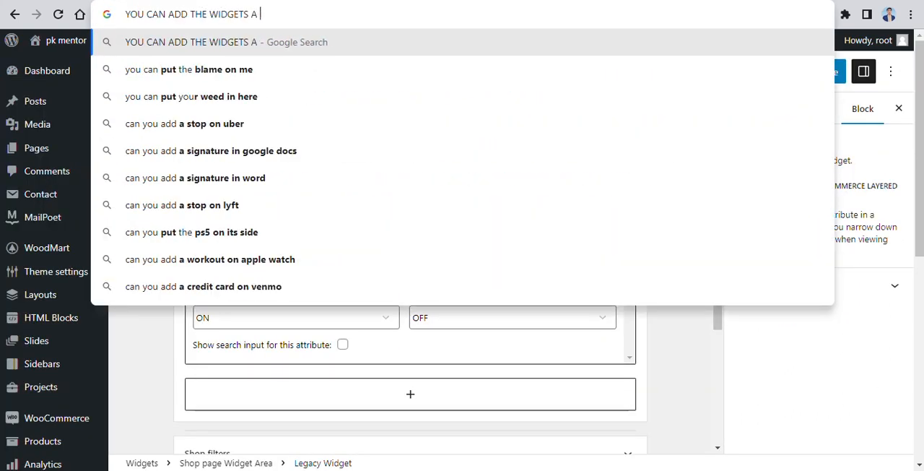
pyautogui.write('S PER YOUR REUIREMENTS')
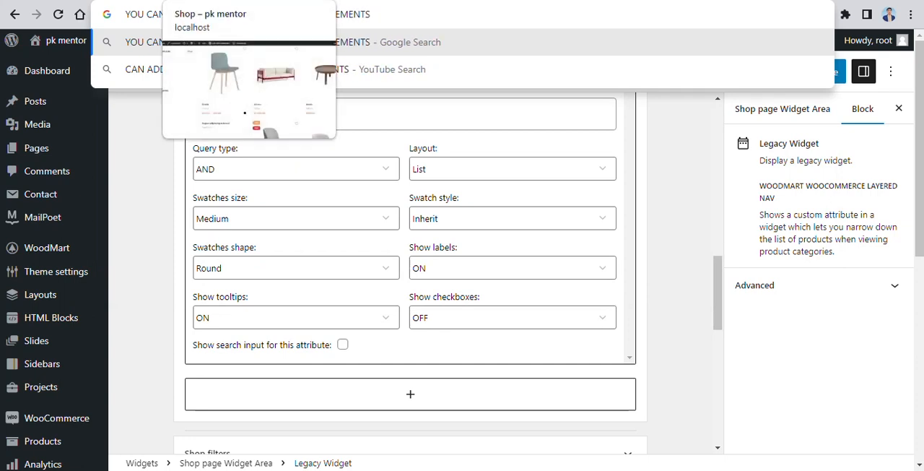
# Step: Leave the widgets page and open the Widgets section of the theme's Product archive settings
pyautogui.click(232, 1)
pyautogui.click(79, 1)
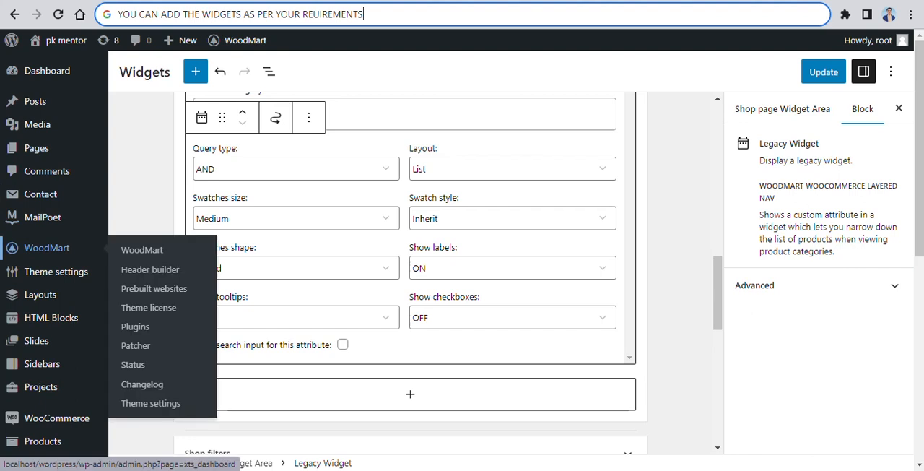
pyautogui.moveTo(57, 271)
pyautogui.click(150, 235)
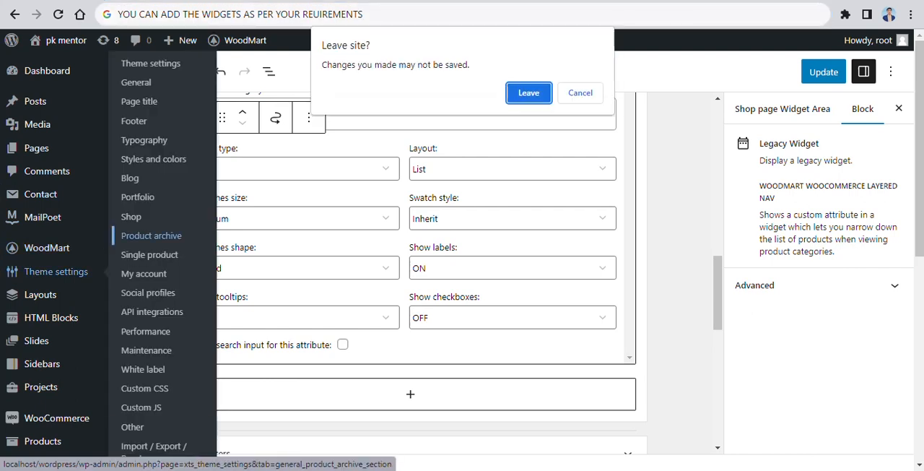
pyautogui.press('Return')
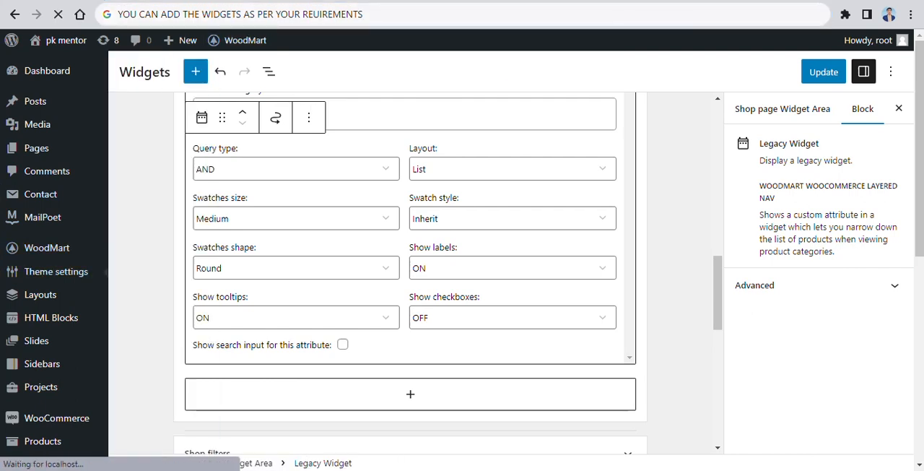
pyautogui.moveTo(57, 272)
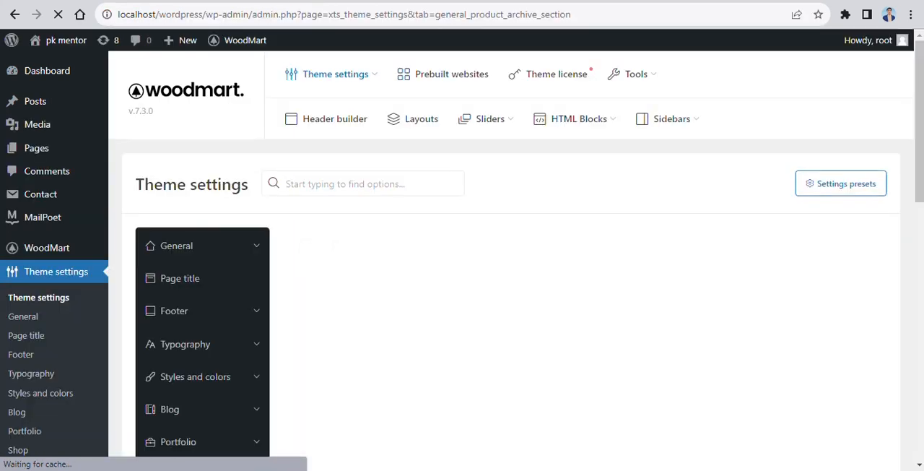
pyautogui.scroll(-5, 511, 254)
pyautogui.scroll(-1, 202, 246)
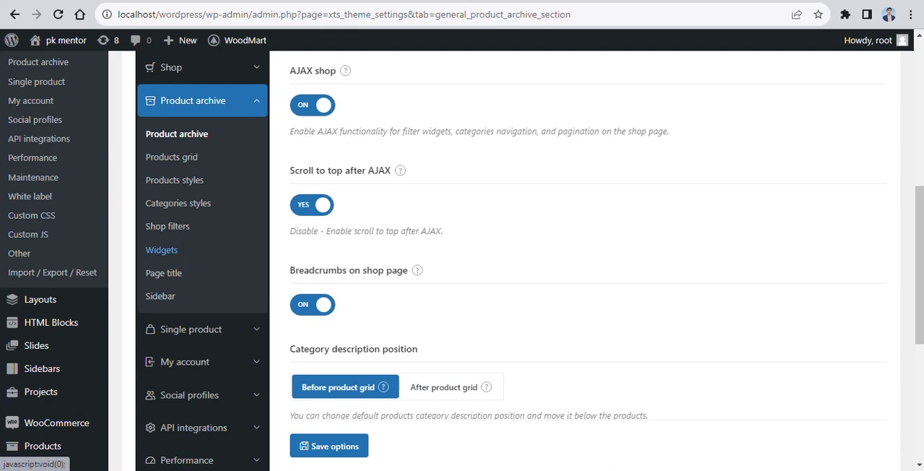
pyautogui.click(161, 249)
# Step: Look over the theme's shop widget options for toggling, scrolling, height and collapsing, and compare them with the shop page sidebar
pyautogui.scroll(-2, 161, 249)
pyautogui.scroll(3, 202, 246)
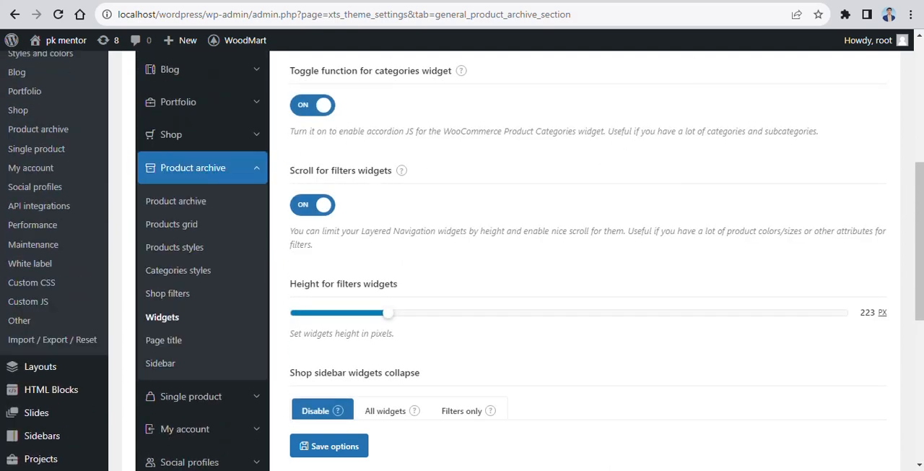
pyautogui.scroll(3, 506, 260)
pyautogui.scroll(-2, 506, 260)
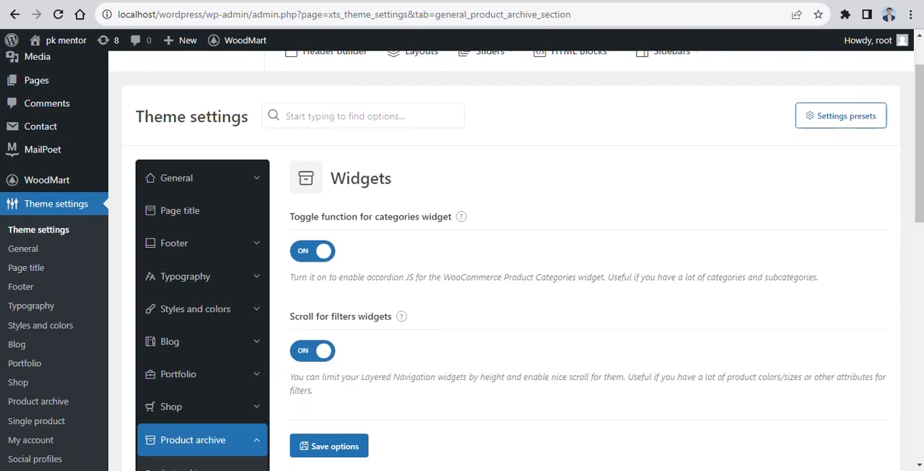
pyautogui.scroll(-5, 505, 260)
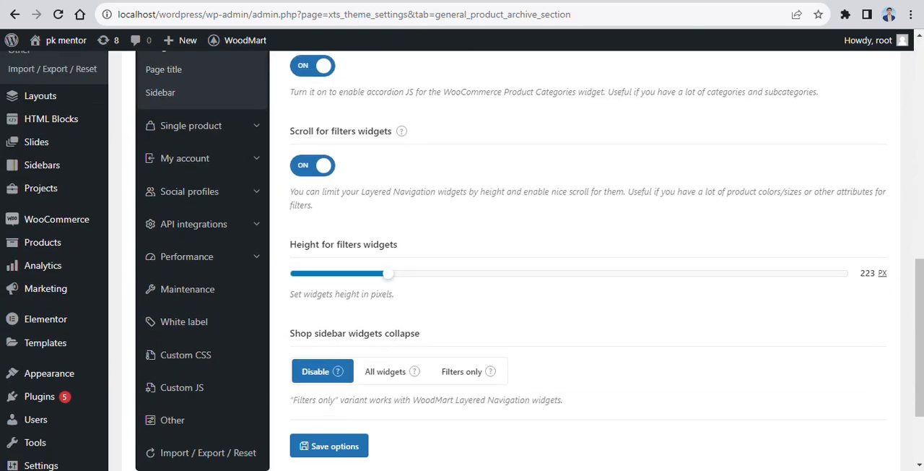
pyautogui.scroll(3, 505, 260)
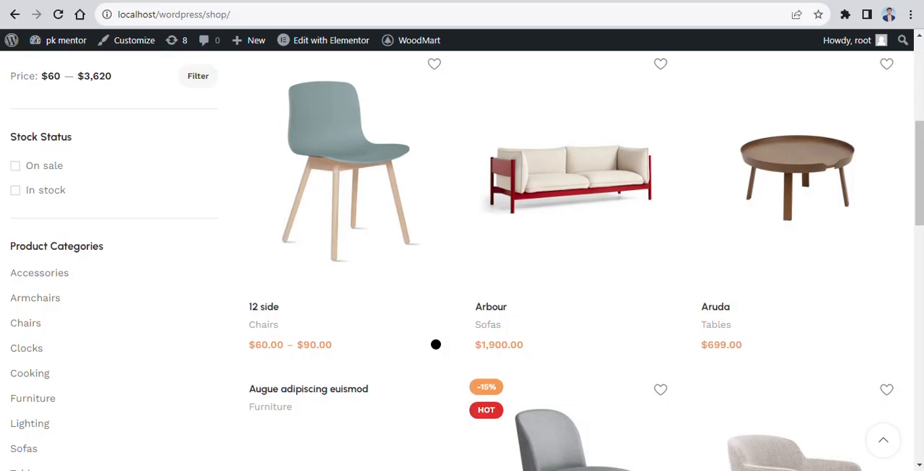
pyautogui.scroll(-3, 29, 325)
pyautogui.scroll(4, 37, 256)
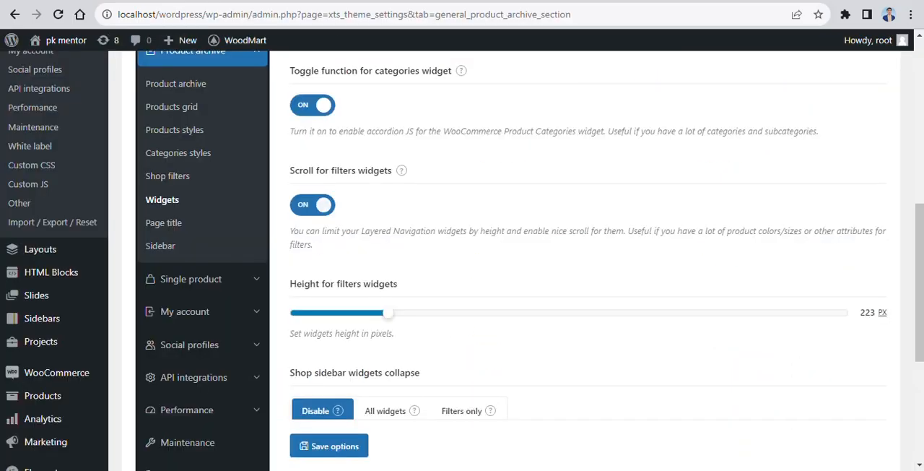
# Step: Turn off Scroll for filters widgets, set Shop sidebar widgets collapse to All widgets, then save and reload the shop page
pyautogui.click(313, 205)
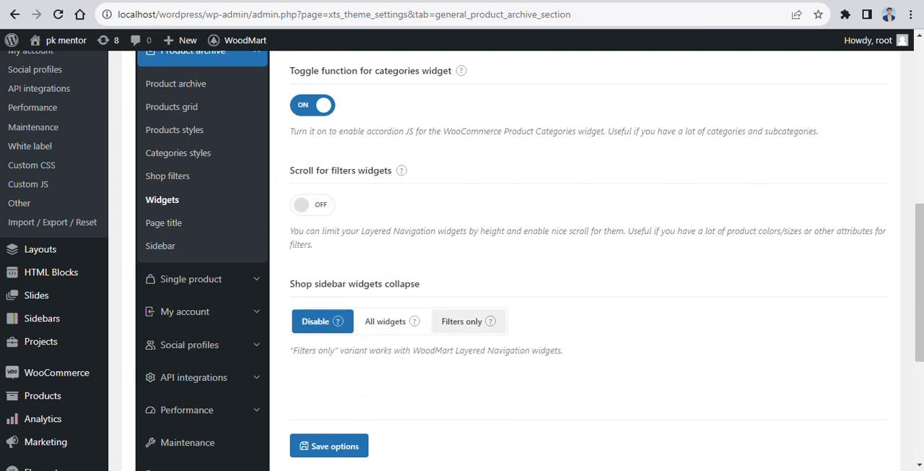
pyautogui.click(413, 321)
pyautogui.click(329, 446)
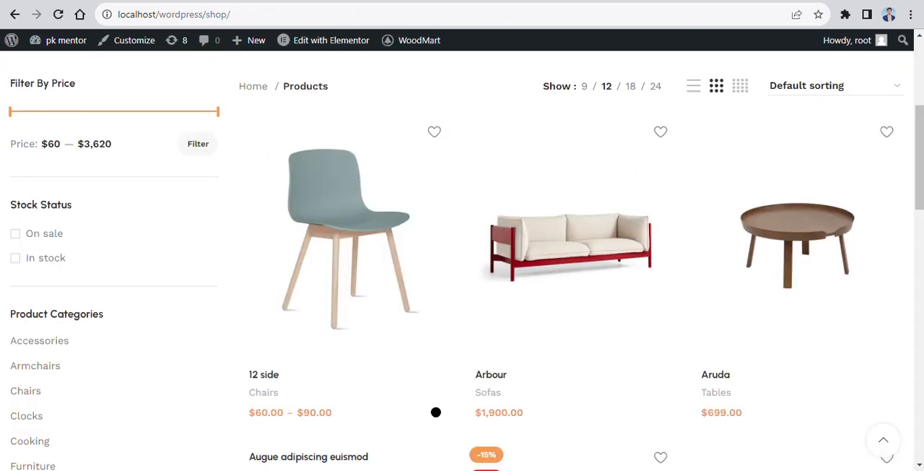
pyautogui.click(59, 14)
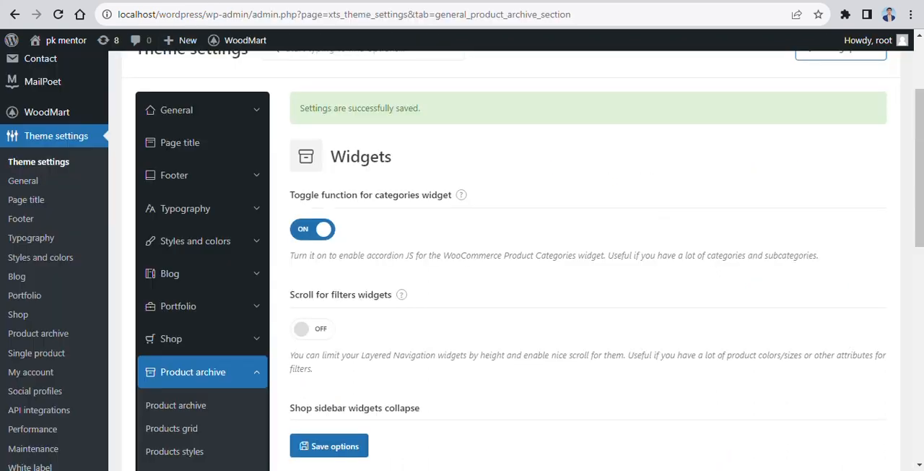
pyautogui.scroll(-3, 588, 260)
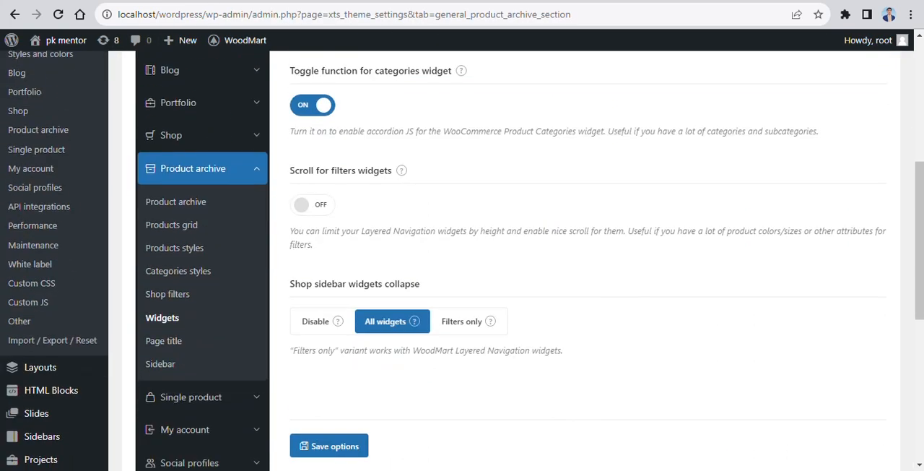
# Step: Write the note "YOU CAN COLLAPSE ALL THE WIDGETS HERE" in the address bar
pyautogui.hotkey('ctrl', 'l')
pyautogui.write('YOU')
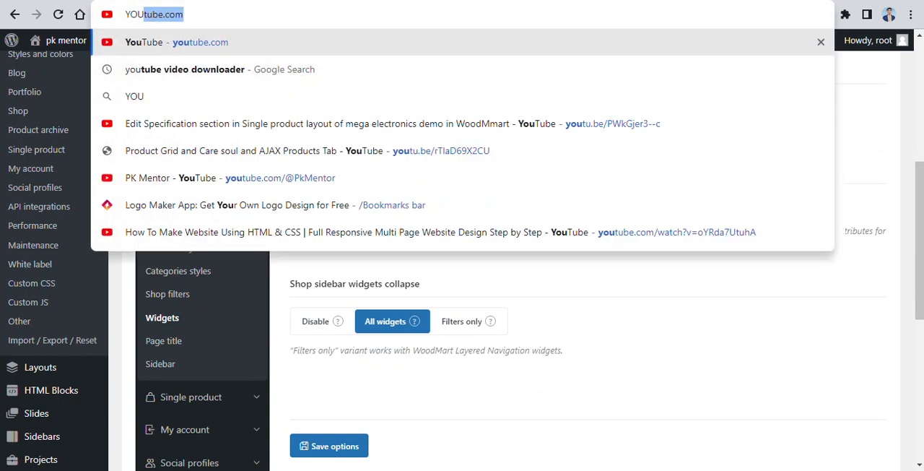
pyautogui.write(' CAN COLLAPSE ALL THE WIDGETS ')
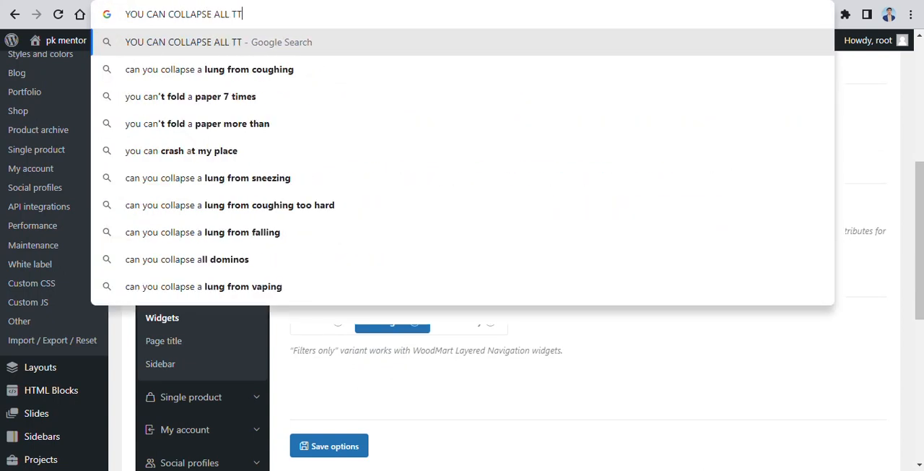
pyautogui.write('HERE')
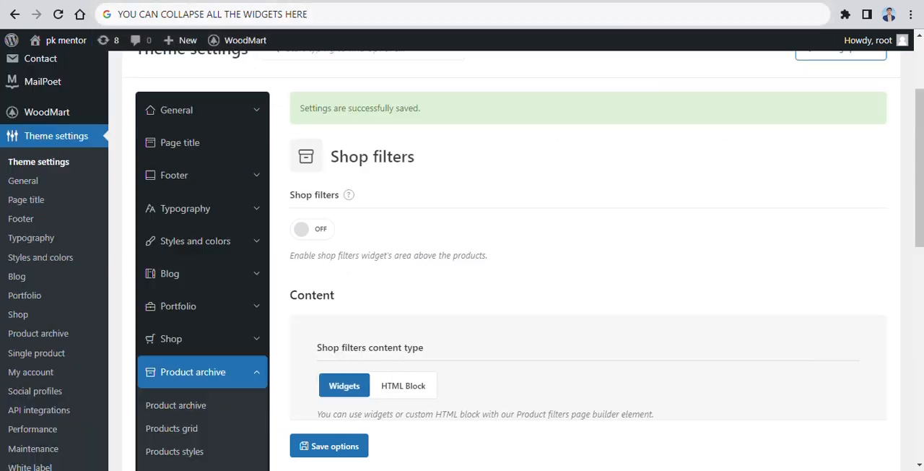
# Step: Replace the address bar note with "YOU CAN ADD THE FILTERS AT THE ABOVE OF THE SHOP PAGE"
pyautogui.hotkey('ctrl', 'l')
pyautogui.write('YOU CAN ADD THE ')
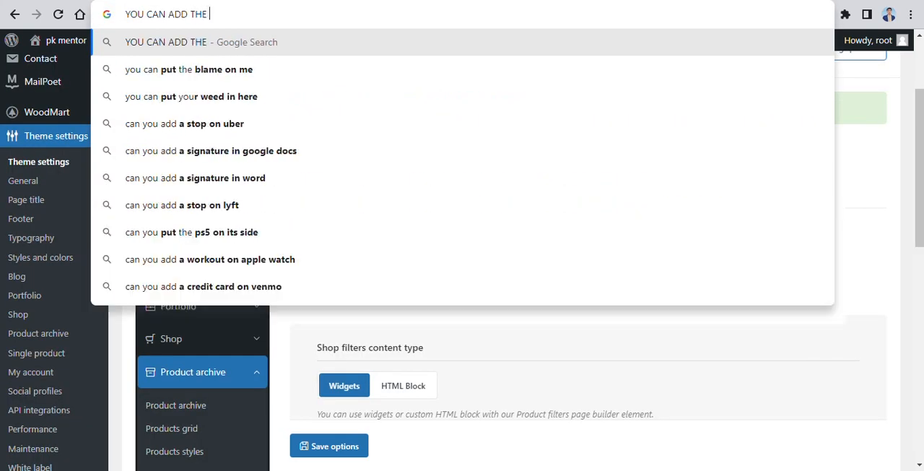
pyautogui.write('FILTERS AT THE ABOVE OF THE SHOP PAGE')
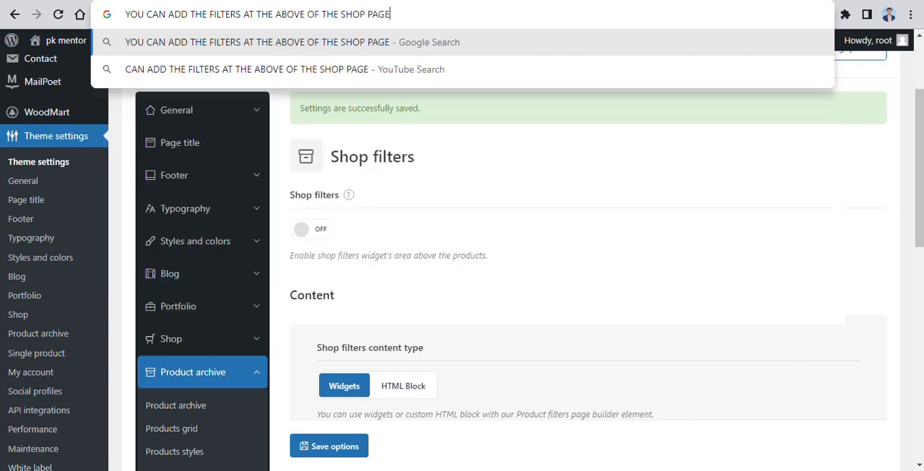
pyautogui.write(' GO ')
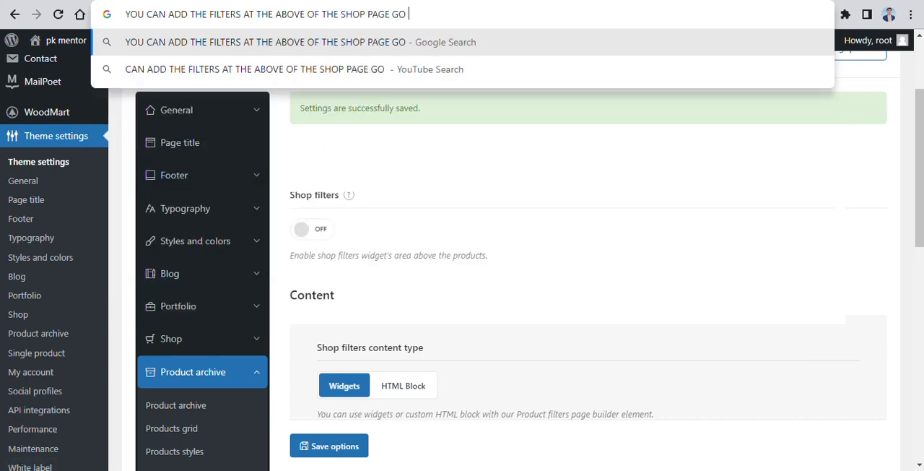
pyautogui.write('TO APPEARNACE > WIDGETS > ADD T')
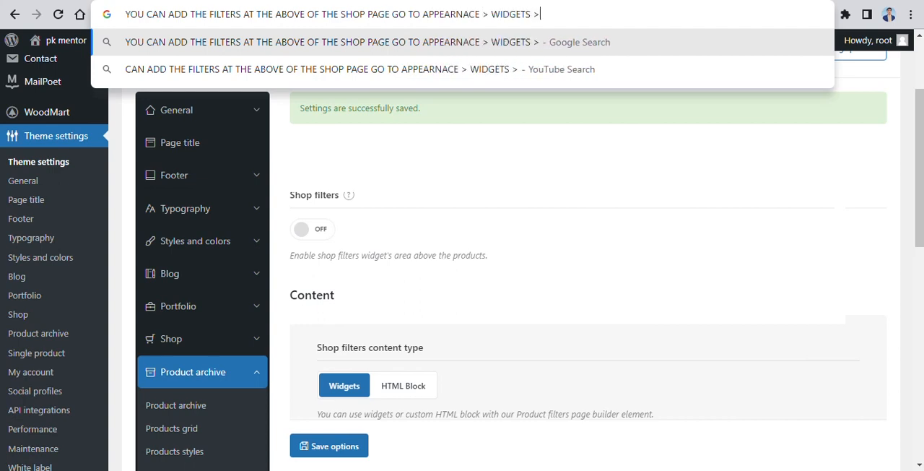
pyautogui.write('HE FILT')
# Step: Extend the note with "GO TO APPEARNACE > WIDGETS > ADD THE WIDGETS IN THE SHOP FILTERS"
pyautogui.press('BackSpace')
pyautogui.press('BackSpace')
pyautogui.press('BackSpace')
pyautogui.press('BackSpace')
pyautogui.write('WIDGET')
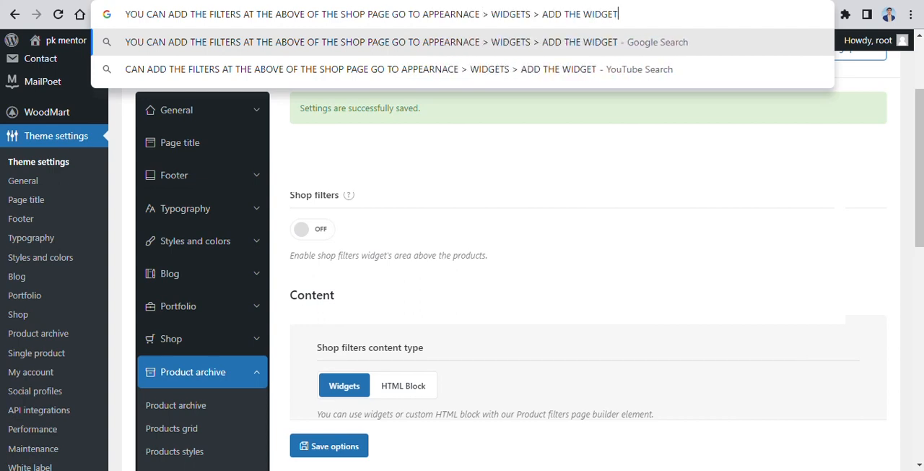
pyautogui.write('S IN THE SHOP FILTERS')
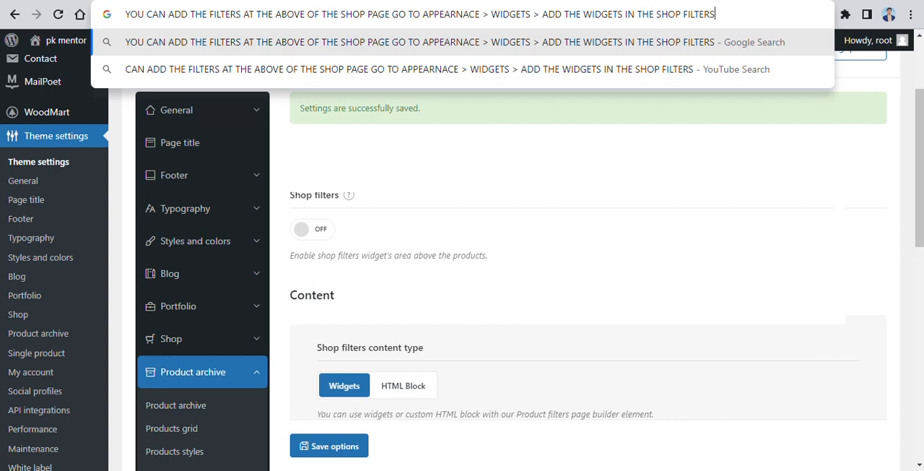
# Step: Open the Widgets page under Appearance and collapse the Main Widget Area
pyautogui.scroll(-2, 506, 288)
pyautogui.scroll(-2, 51, 187)
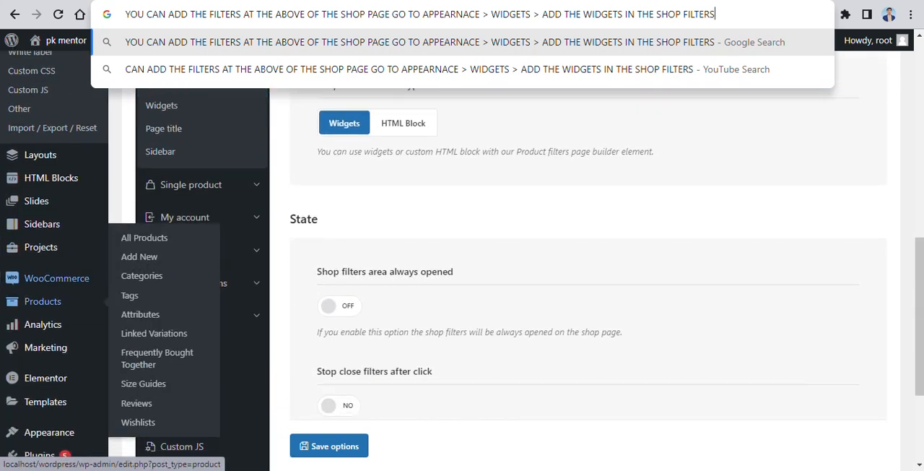
pyautogui.scroll(-2, 50, 305)
pyautogui.moveTo(49, 306)
pyautogui.click(138, 345)
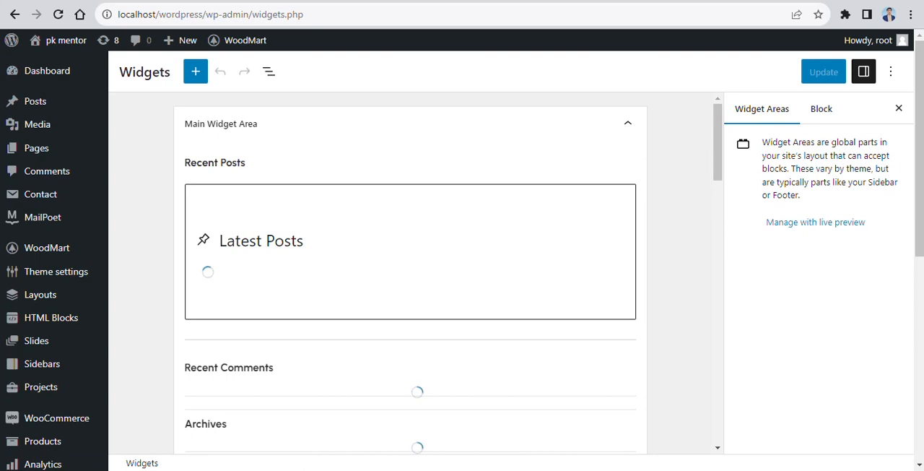
pyautogui.click(627, 123)
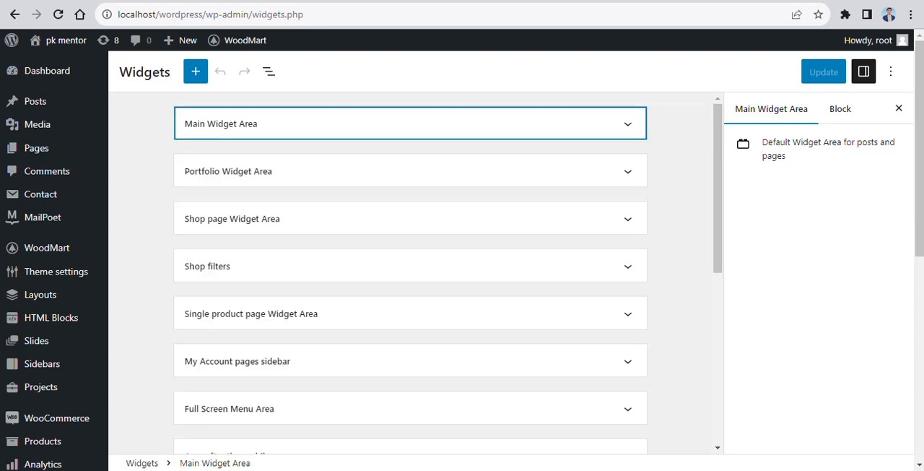
# Step: Add the WOODMART WooCommerce Sort by and WOODMART Stock status widgets to the Shop filters area
pyautogui.click(627, 266)
pyautogui.scroll(-2, 410, 273)
pyautogui.click(410, 178)
pyautogui.write('sort')
pyautogui.click(339, 297)
pyautogui.click(410, 232)
pyautogui.write('WOODMART')
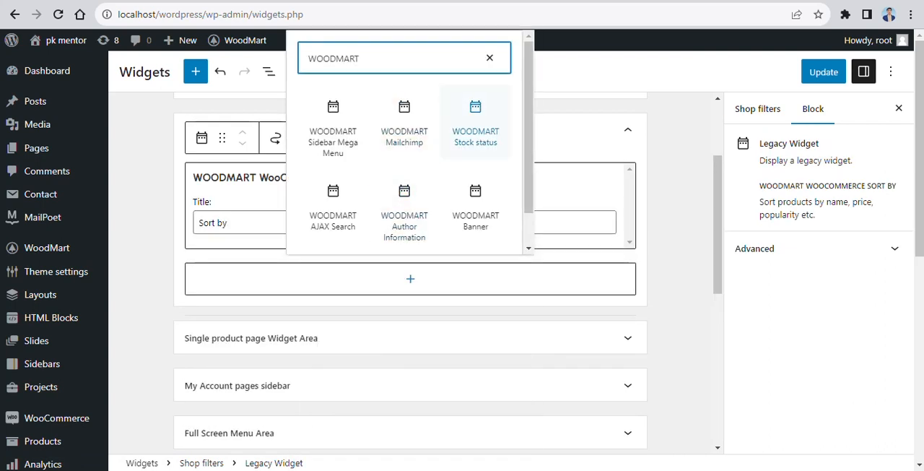
pyautogui.click(475, 123)
# Step: Add a WOODMART WooCommerce Layered Nav widget below Stock Status in the Shop filters area
pyautogui.click(410, 320)
pyautogui.scroll(-1, 405, 404)
pyautogui.scroll(-2, 404, 389)
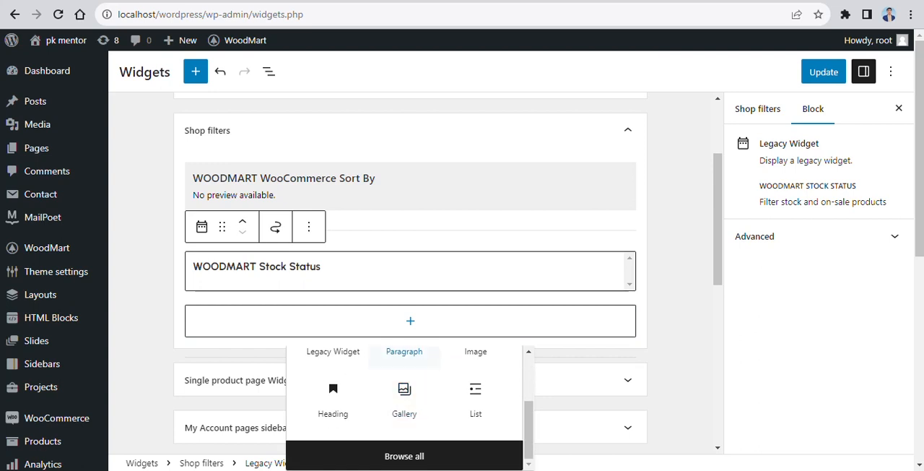
pyautogui.write('WOODMART WOO')
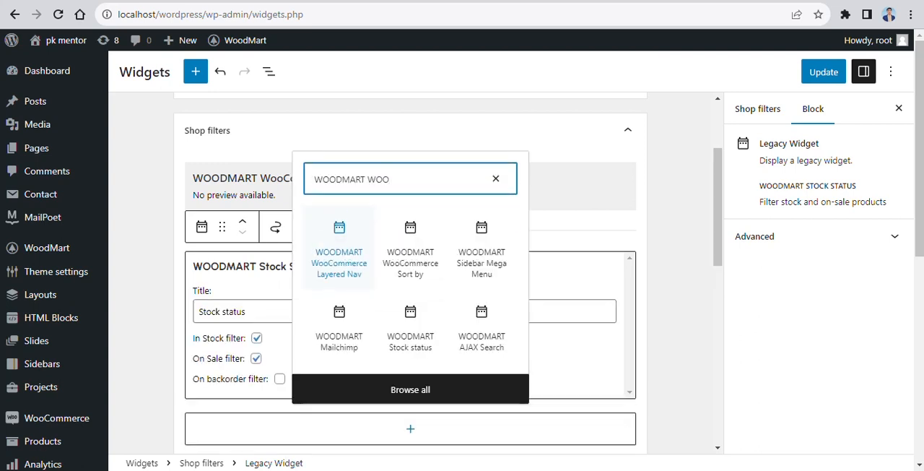
pyautogui.click(339, 253)
pyautogui.scroll(-2, 410, 289)
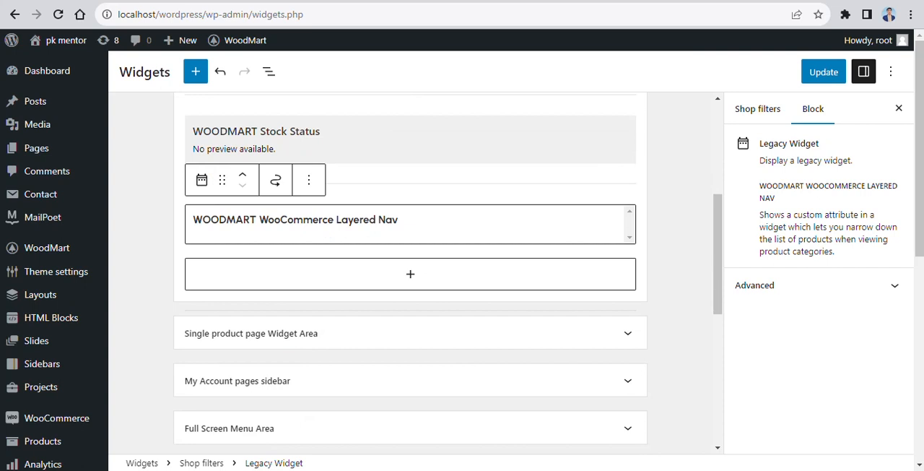
# Step: Set the Layered Nav widget to the color attribute on All categories and update the widgets
pyautogui.scroll(-1, 410, 289)
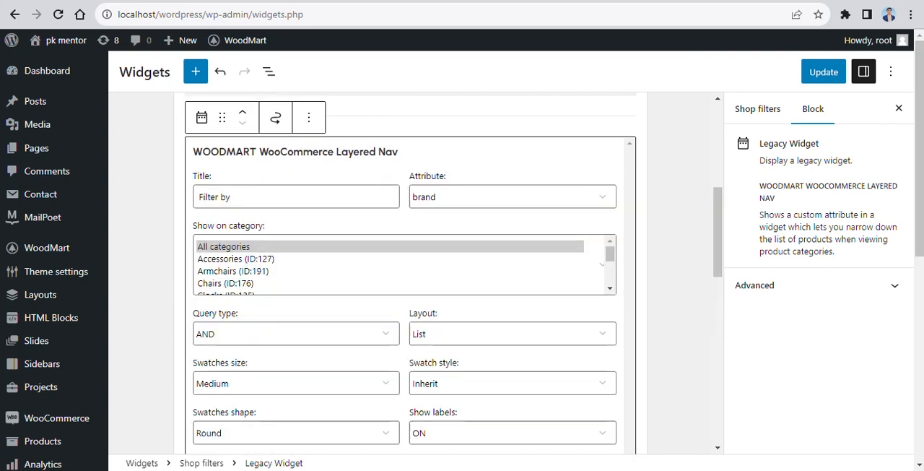
pyautogui.click(390, 247)
pyautogui.click(513, 197)
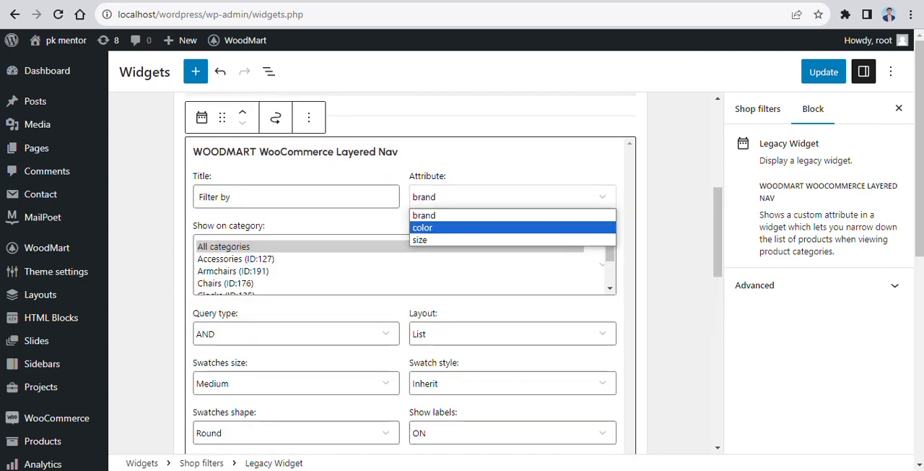
pyautogui.click(505, 227)
pyautogui.scroll(-4, 506, 238)
pyautogui.click(823, 71)
pyautogui.scroll(2, 410, 273)
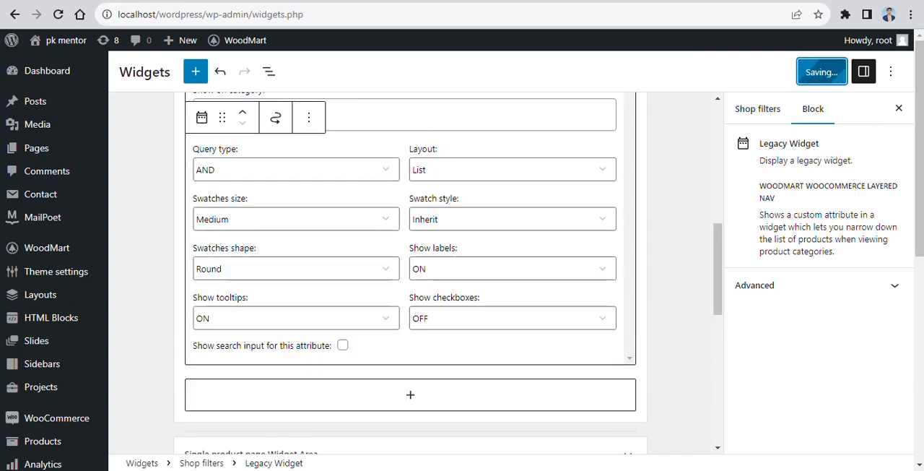
pyautogui.scroll(2, 411, 272)
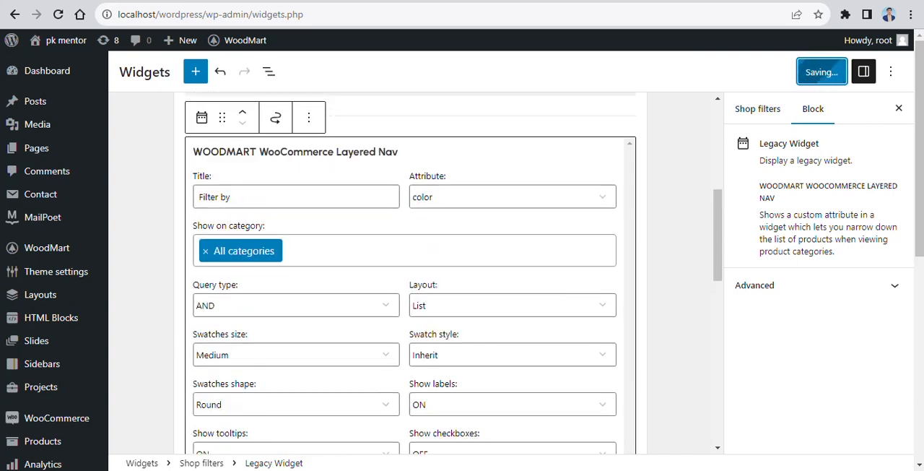
pyautogui.scroll(-3, 411, 273)
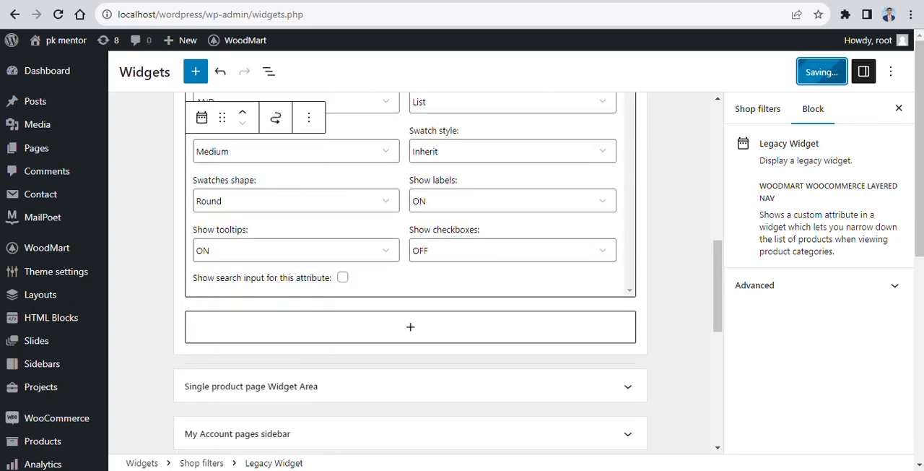
# Step: Open the Shop filters section of the theme's Product archive settings
pyautogui.moveTo(56, 271)
pyautogui.click(151, 236)
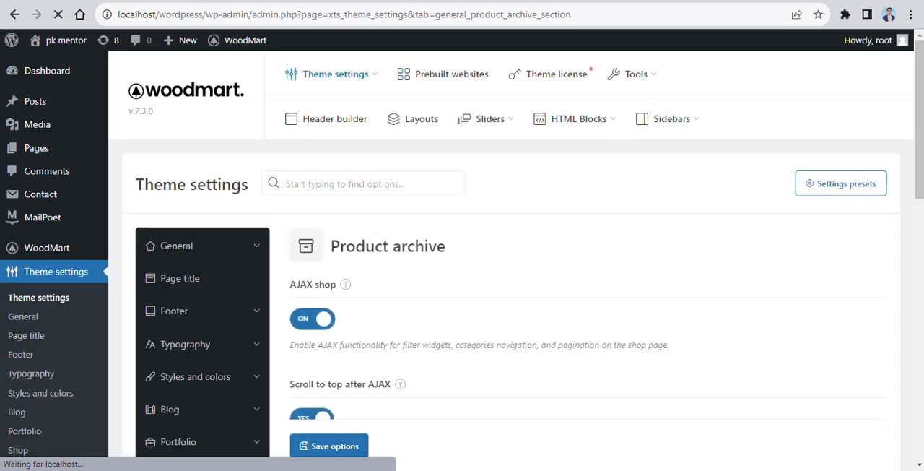
pyautogui.scroll(-3, 174, 248)
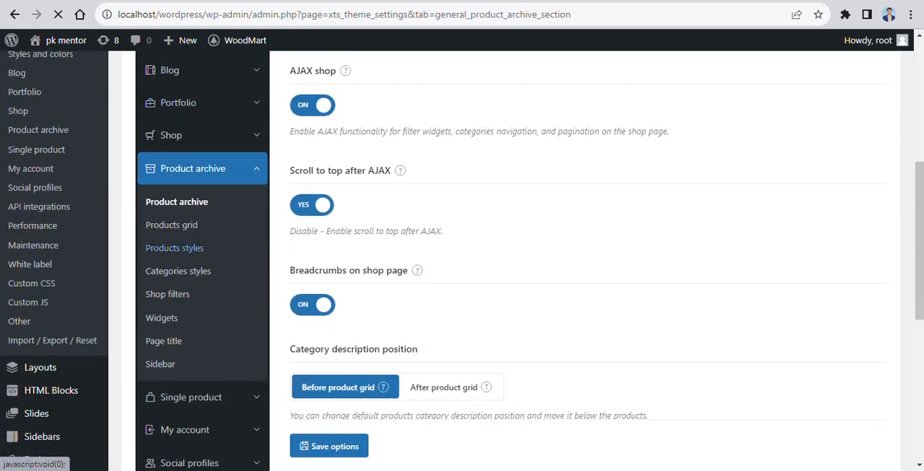
pyautogui.click(167, 294)
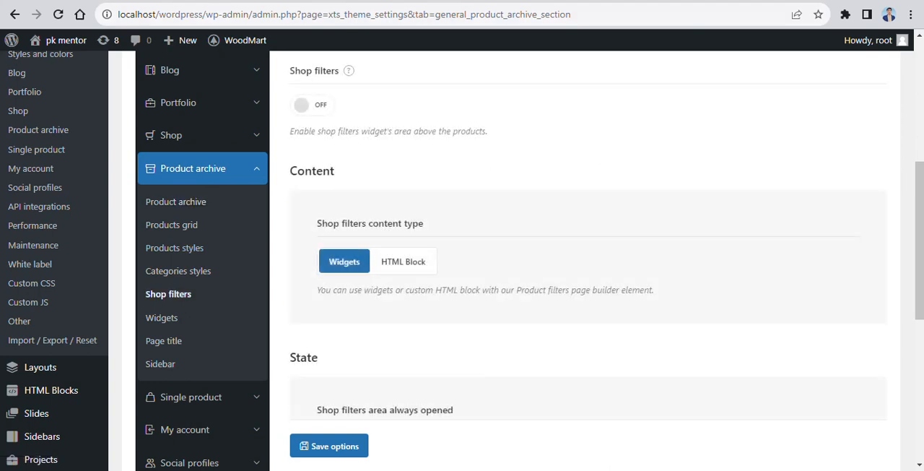
# Step: Write the note "GO TO THEME SETTINGS > PRODUCT ARCHIVE > SHOP FILTERS ENABLE THE OPTION SHOP FILTERS" in the address bar
pyautogui.click(344, 15)
pyautogui.write('GO TO THEME SETTING')
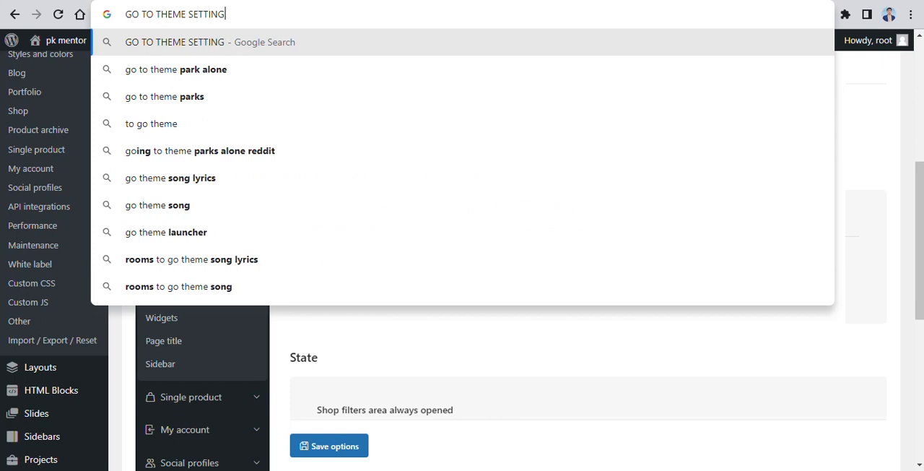
pyautogui.write('S > PRODUCT ARCHIVE > SHOP FILTERS ENABLE THE OPTION SHOP FILTERS')
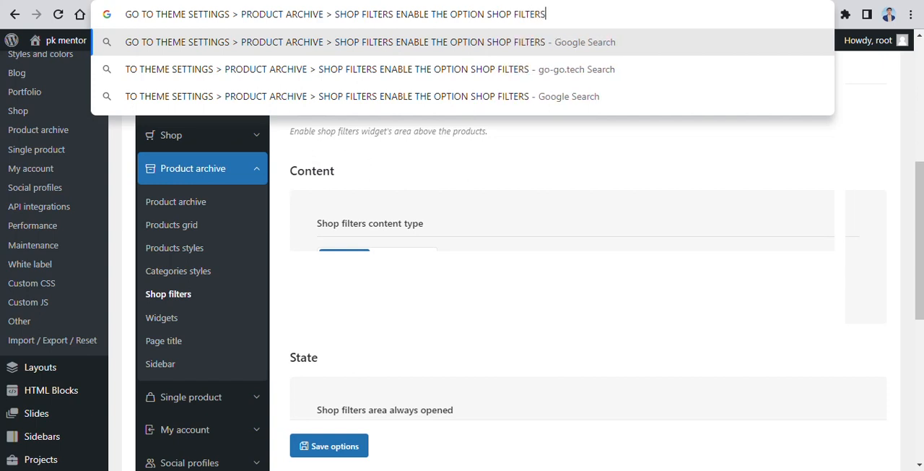
# Step: Turn on the Shop filters area above the products and save the theme options
pyautogui.click(549, 148)
pyautogui.click(312, 106)
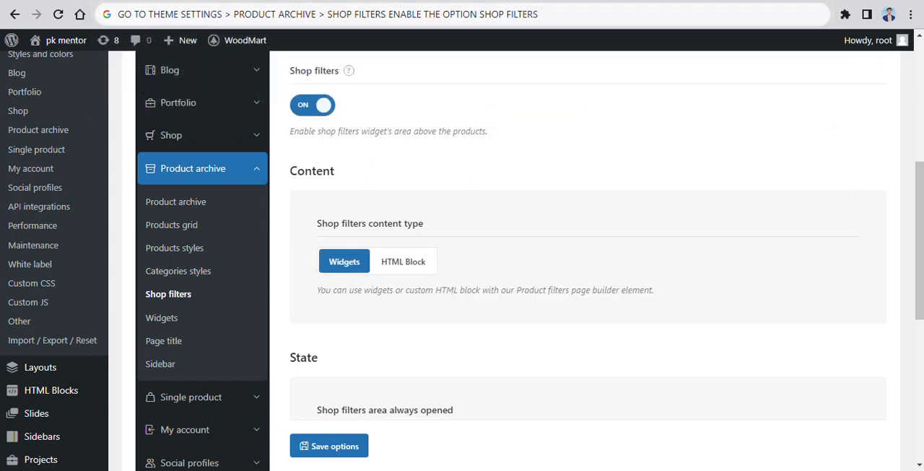
pyautogui.click(329, 445)
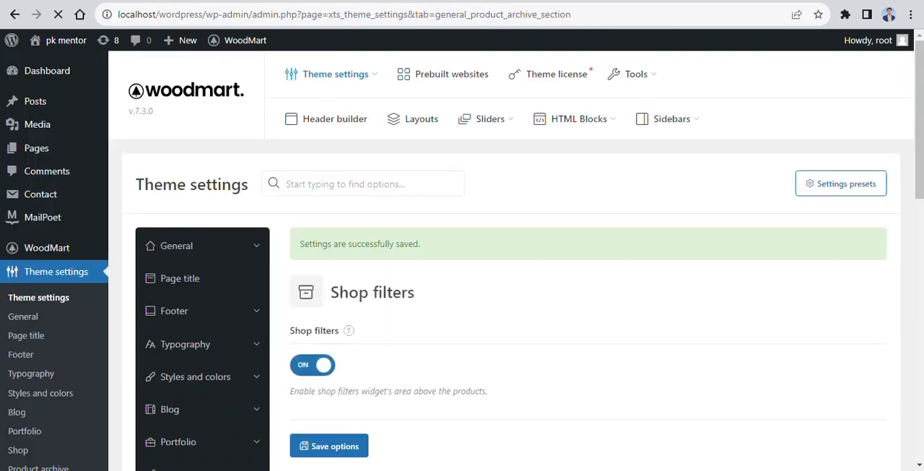
# Step: Turn on Shop filters area always opened in the State settings and save the theme options
pyautogui.moveTo(335, 74)
pyautogui.scroll(-9, 462, 260)
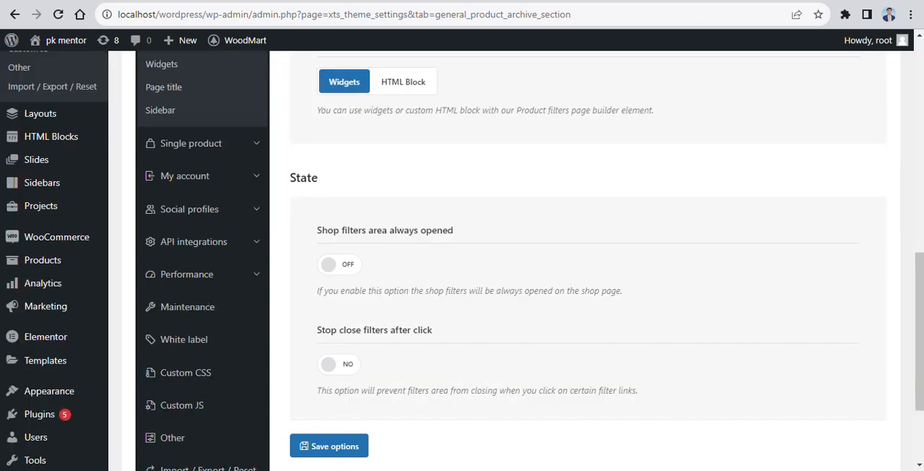
pyautogui.scroll(2, 462, 260)
pyautogui.scroll(-3, 462, 260)
pyautogui.click(329, 196)
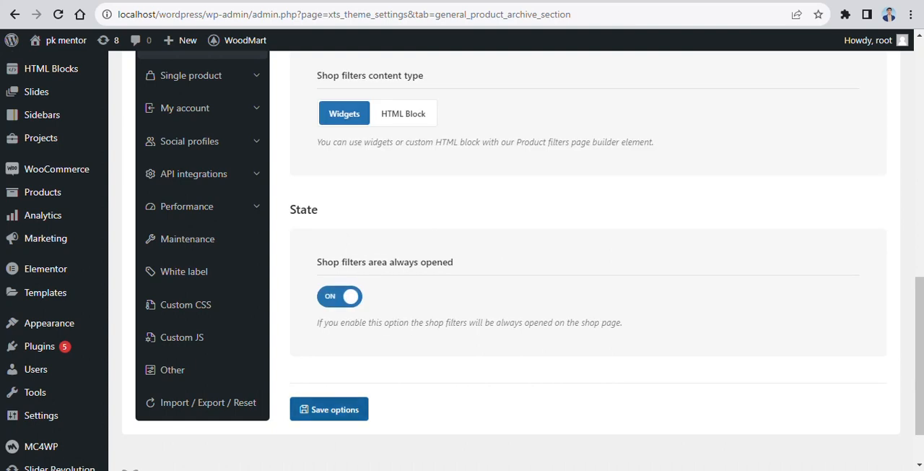
pyautogui.click(330, 409)
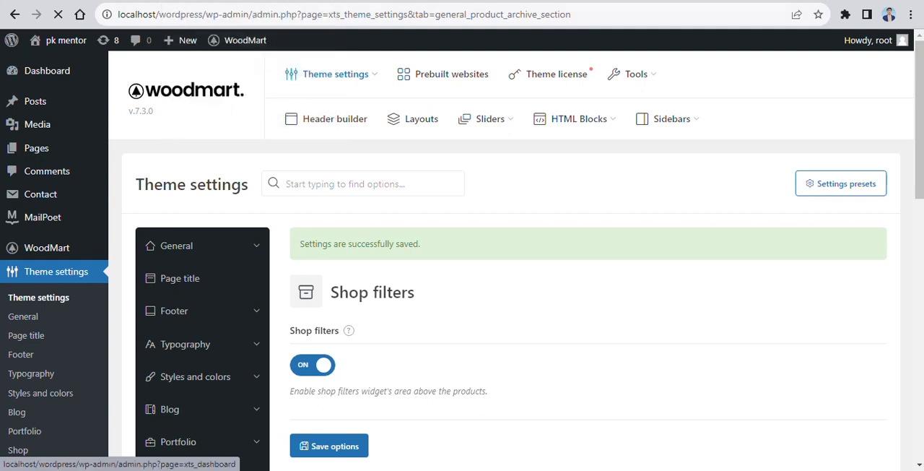
# Step: Reload the shop page and check the filter widgets above the product grid
pyautogui.hotkey('ctrl', 'Tab')
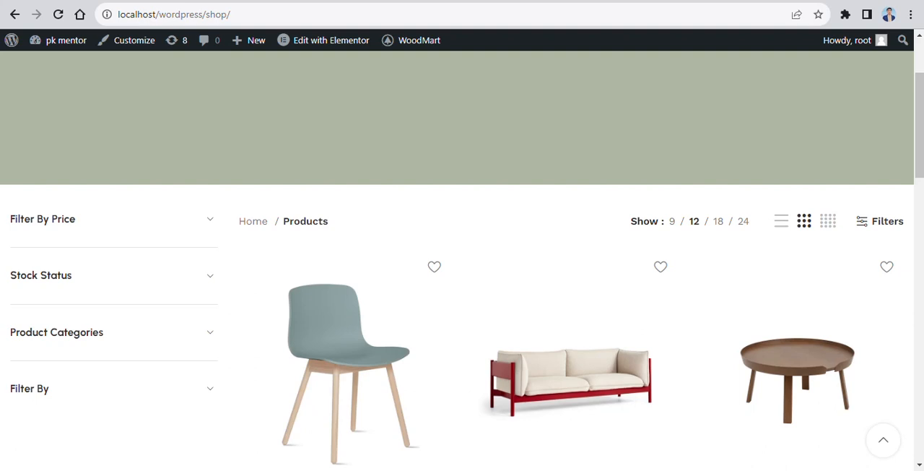
pyautogui.click(58, 14)
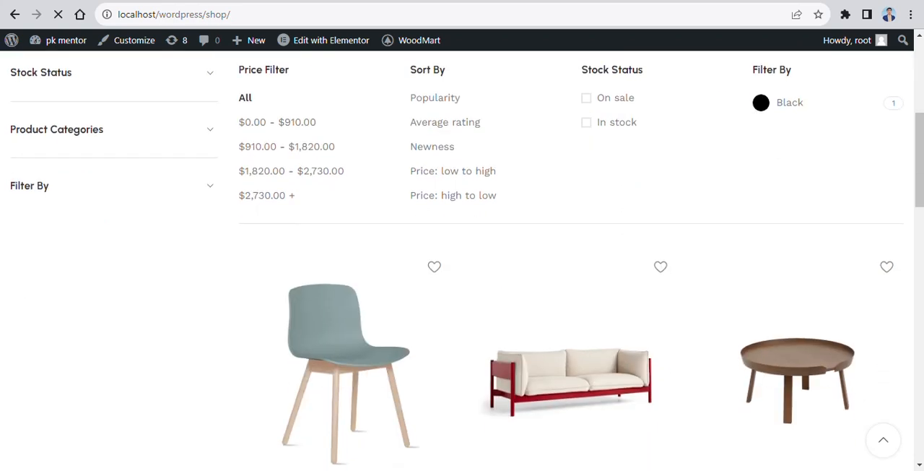
pyautogui.scroll(1, 462, 260)
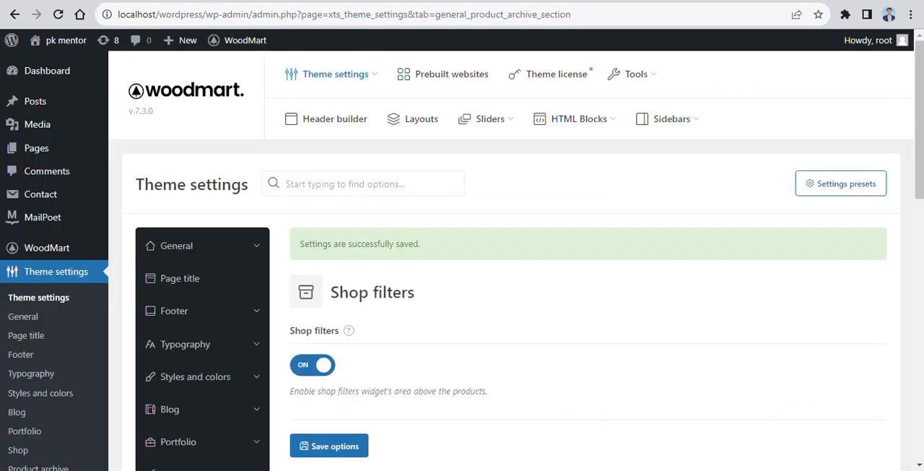
pyautogui.scroll(-3, 462, 260)
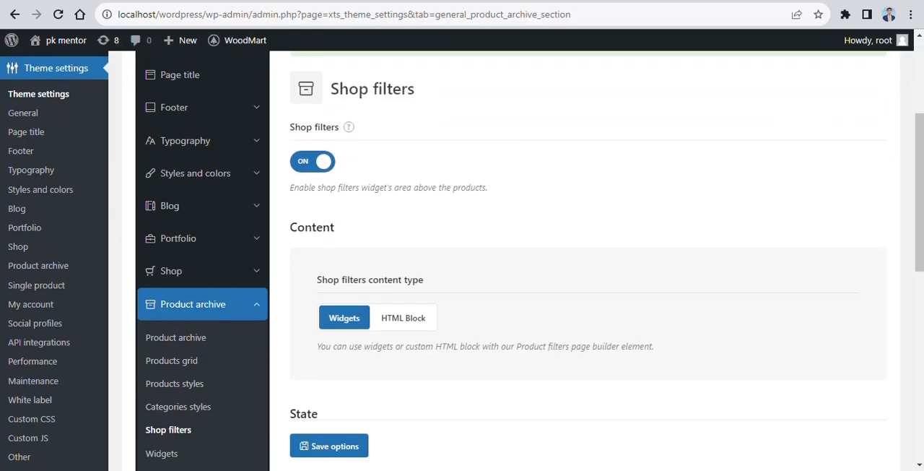
# Step: Write the note "SAME YOU CAN ADD THE SIDEBAR FOR BLOG PAGE OR SINGLE POST" in the address bar
pyautogui.scroll(-3, 462, 260)
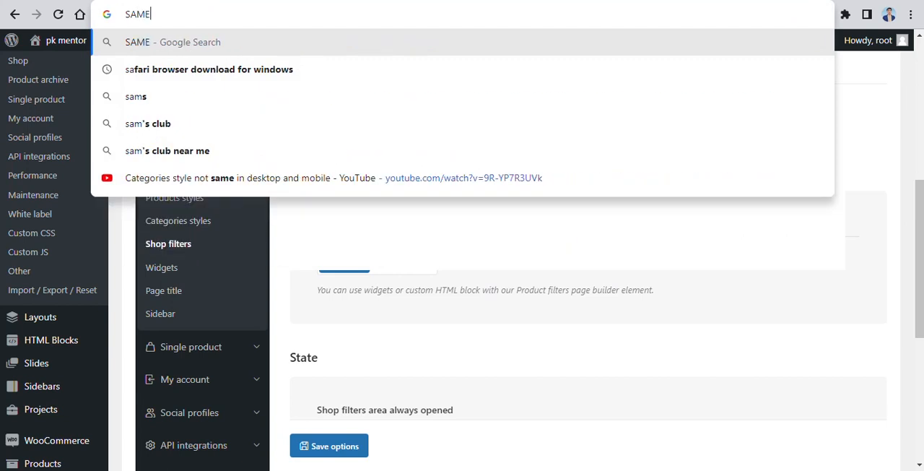
pyautogui.write('YOU ')
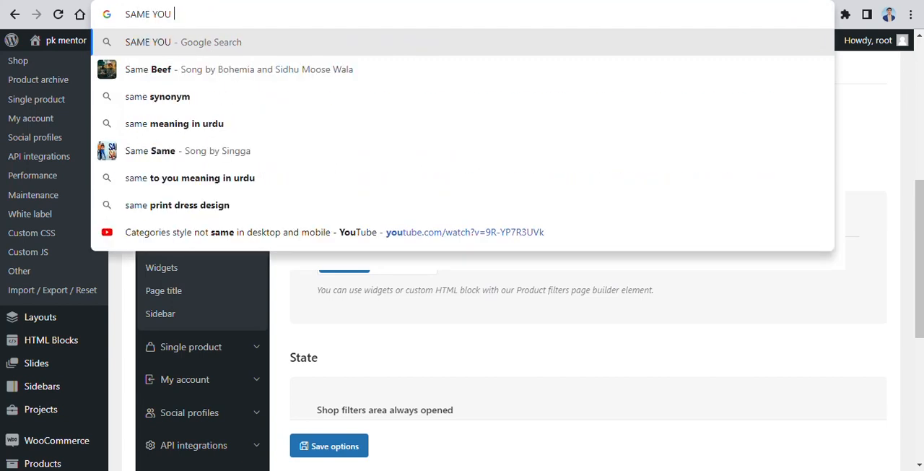
pyautogui.write('CAN ADD THE SIDEBAR FOR BLO')
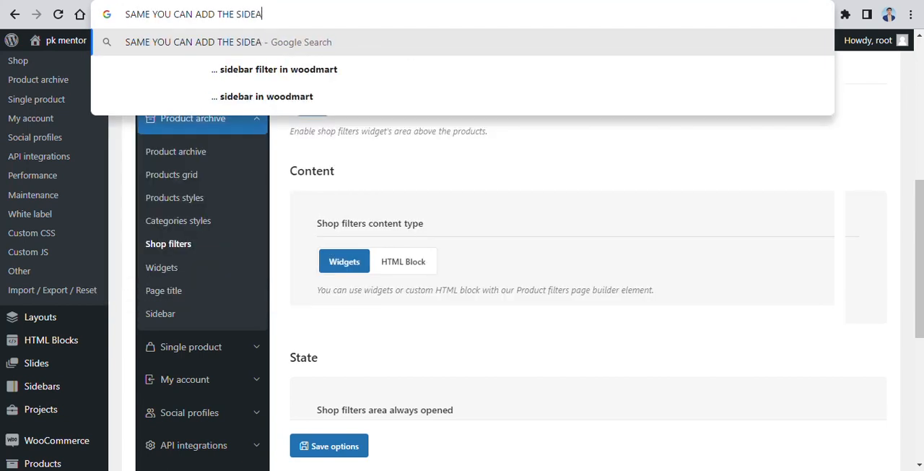
pyautogui.write('G PAGE OR SINGLE POST')
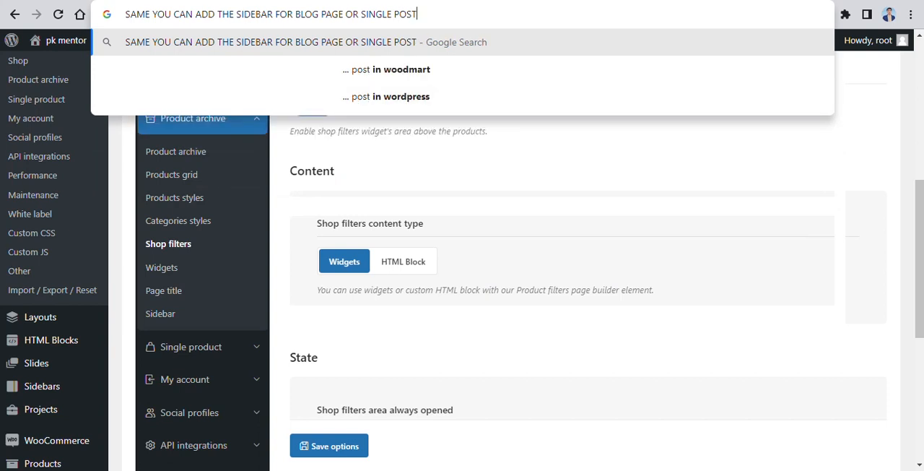
pyautogui.click(404, 328)
# Step: Open the General theme settings at the Sidebar options
pyautogui.scroll(4, 181, 222)
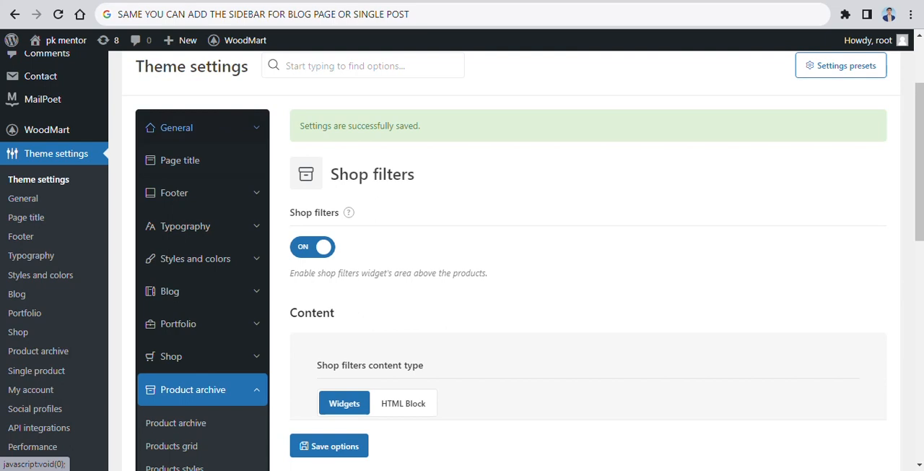
pyautogui.click(176, 127)
pyautogui.scroll(-5, 173, 208)
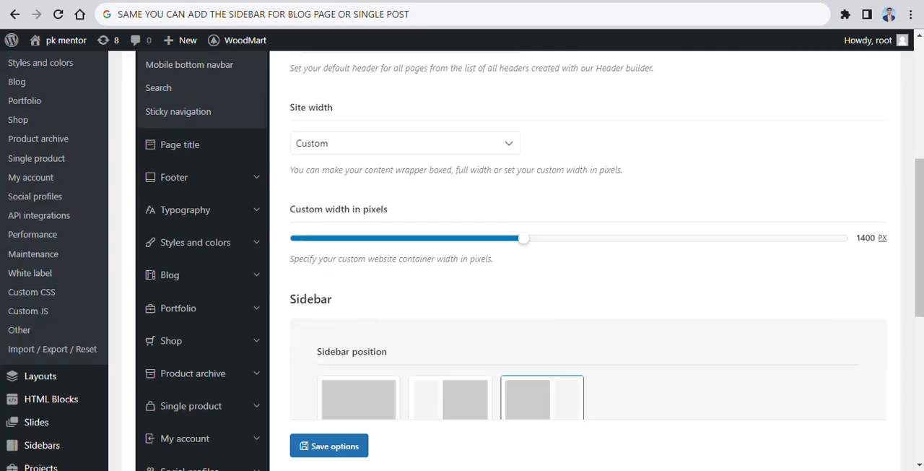
# Step: Extend the address bar note with "GO TO THEME SETTINGS < GENERAL > SIDEBAR POSITION"
pyautogui.click(413, 14)
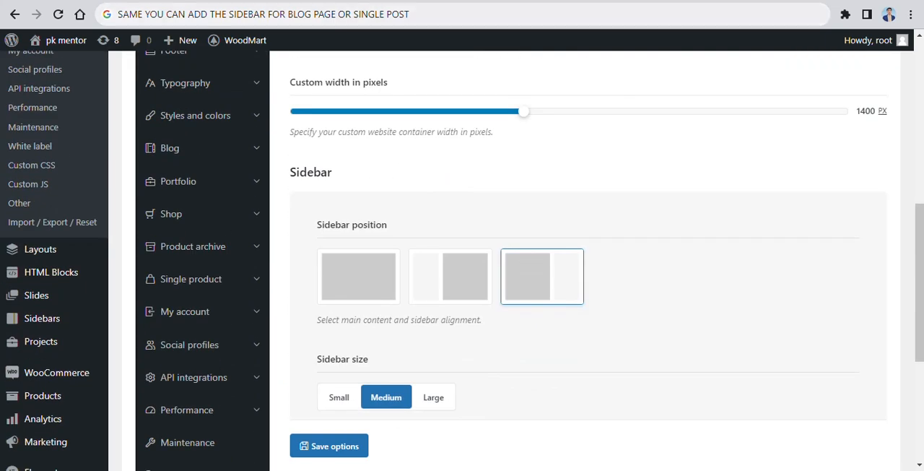
pyautogui.write('GO TO THEME SETTING')
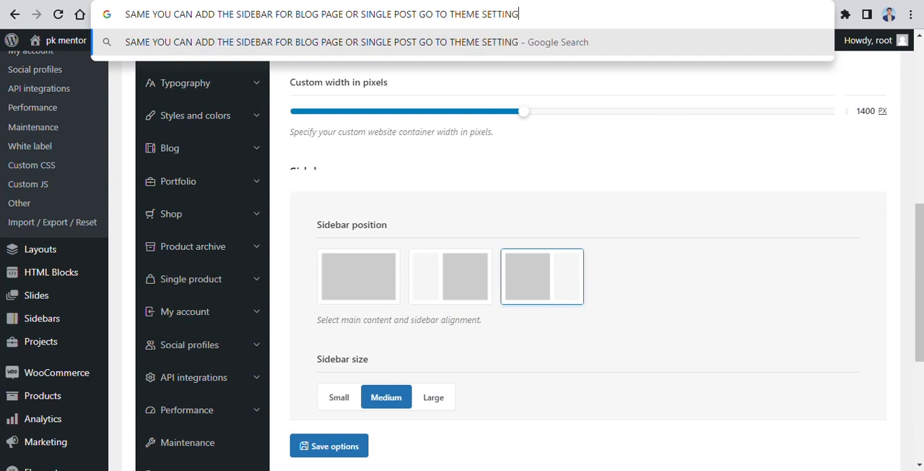
pyautogui.write('S < GENERAL > SIDEBAR POSITION')
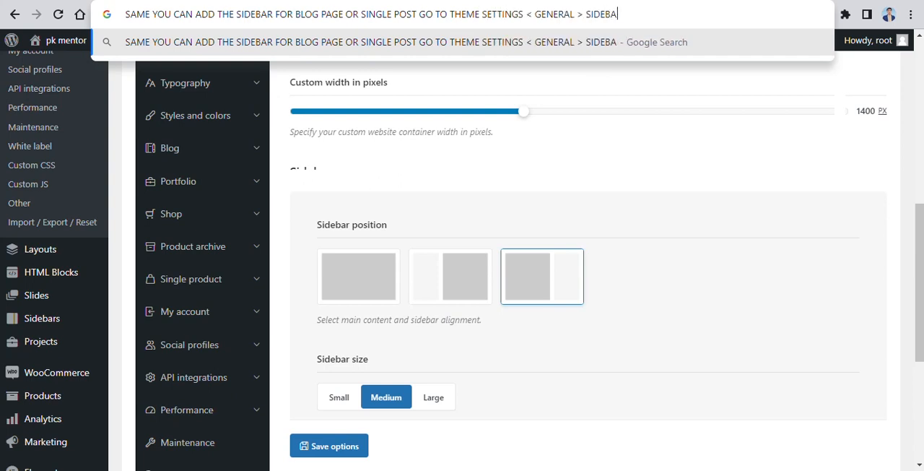
pyautogui.click(588, 170)
# Step: Try the left sidebar position, return to the right sidebar position, and review the sidebar size and off-canvas options
pyautogui.scroll(-2, 588, 260)
pyautogui.click(451, 141)
pyautogui.click(542, 141)
pyautogui.scroll(-2, 463, 260)
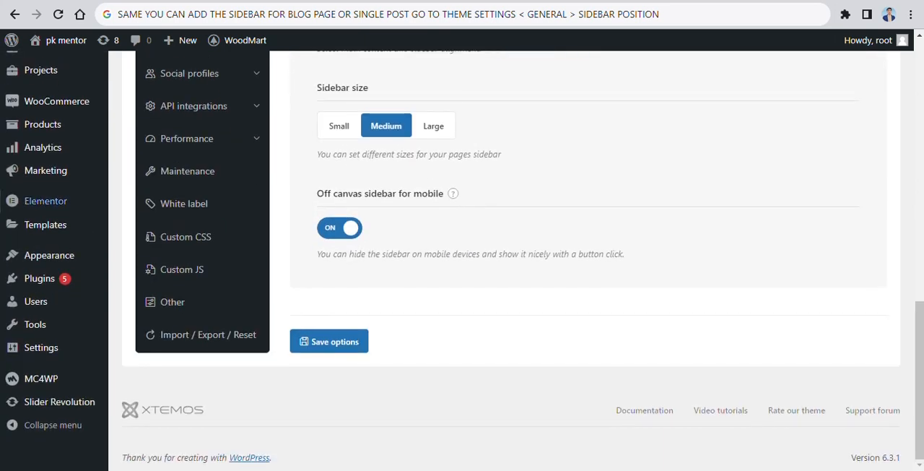
# Step: Open the site's Widgets management page and collapse the Main Widget Area
pyautogui.moveTo(49, 255)
pyautogui.click(137, 295)
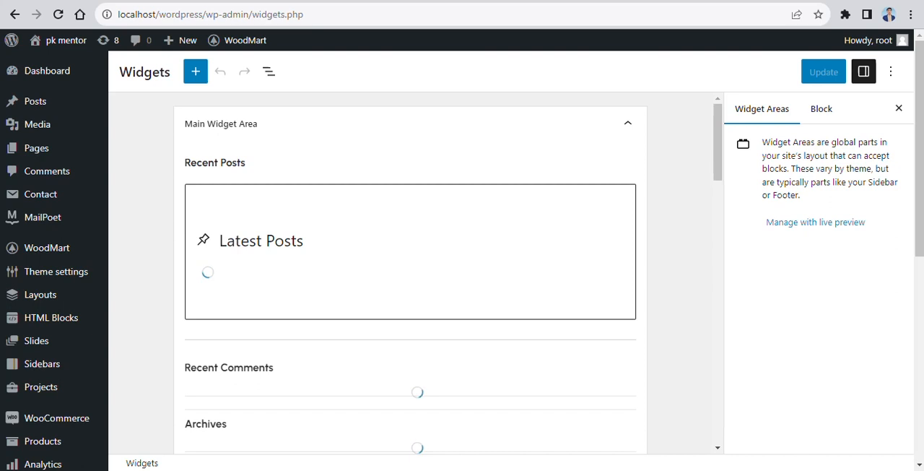
pyautogui.click(628, 123)
# Step: Write the note "YOU CAN CONFIGURE THE MAIN WIDGET AREA FOR BLOG PAGE AND POST PAGE" in the address bar
pyautogui.click(307, 14)
pyautogui.write('YOU CAN CO')
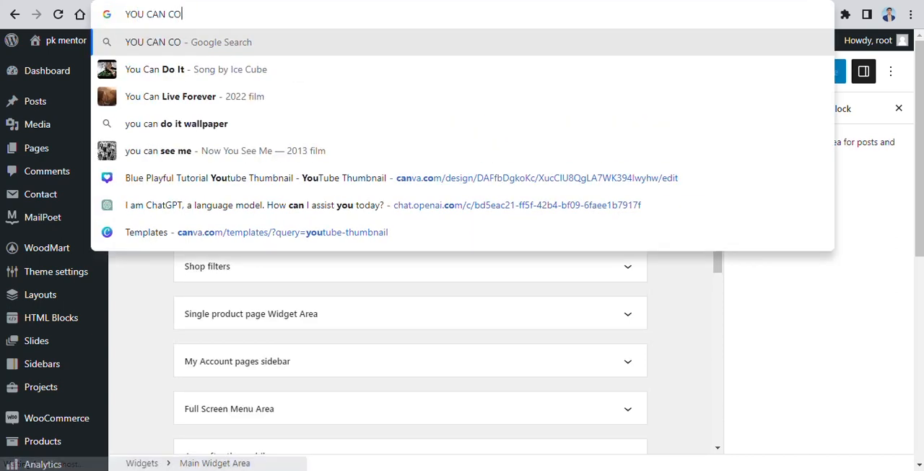
pyautogui.write('NFIGURE THE MAIN WIDGET AREA FOR BLOG PAGE AND POST PAGE')
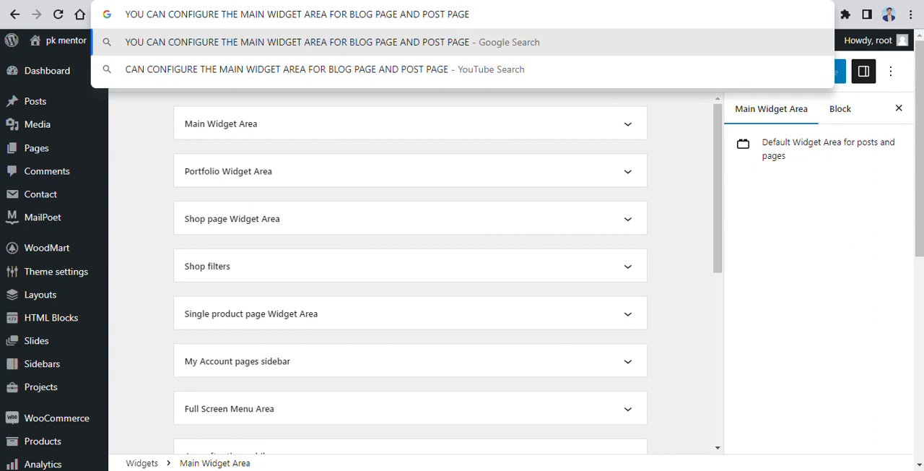
pyautogui.click(679, 145)
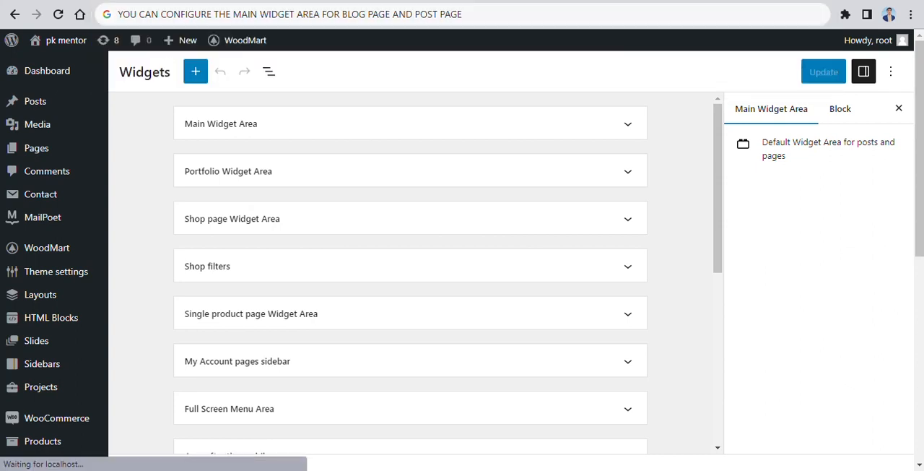
# Step: Expand the Main Widget Area and look through its blocks, including the Categories List and search block
pyautogui.click(628, 123)
pyautogui.scroll(-6, 410, 274)
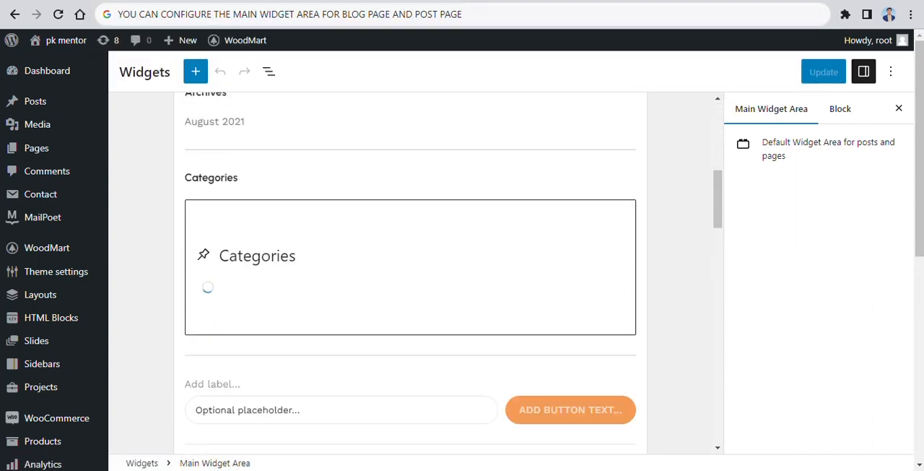
pyautogui.click(410, 267)
pyautogui.scroll(-2, 411, 267)
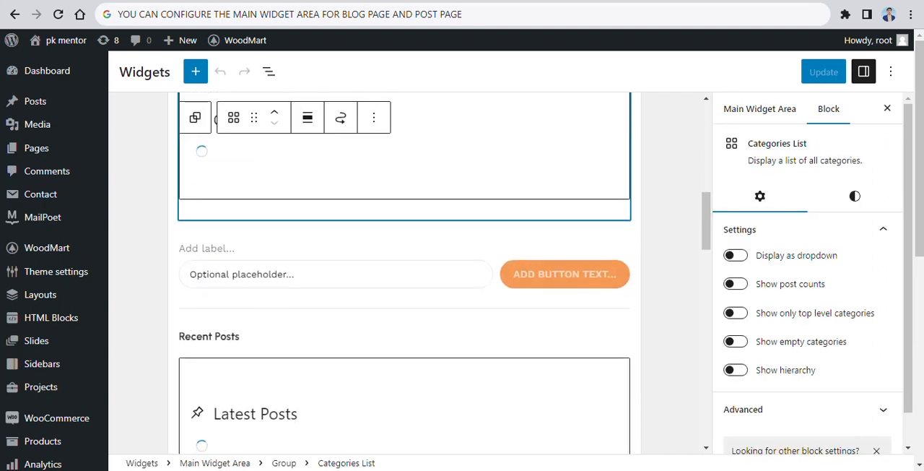
pyautogui.click(332, 274)
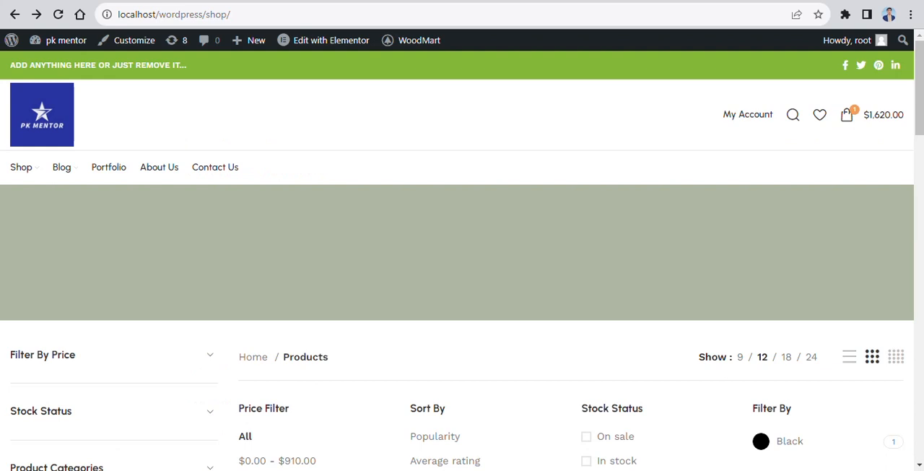
# Step: Check the sidebar widgets on the site's Blog page and on the post "Exploring Atlanta's modern homes"
pyautogui.click(62, 167)
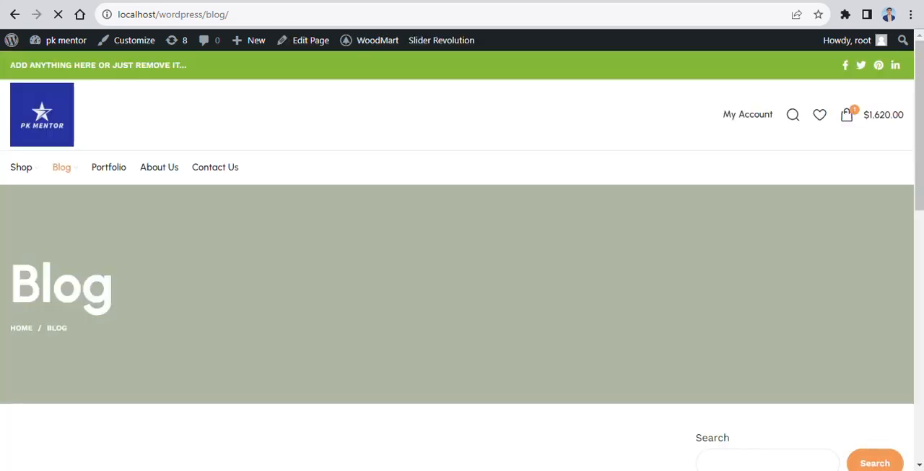
pyautogui.moveTo(920, 125); pyautogui.dragTo(920, 297)
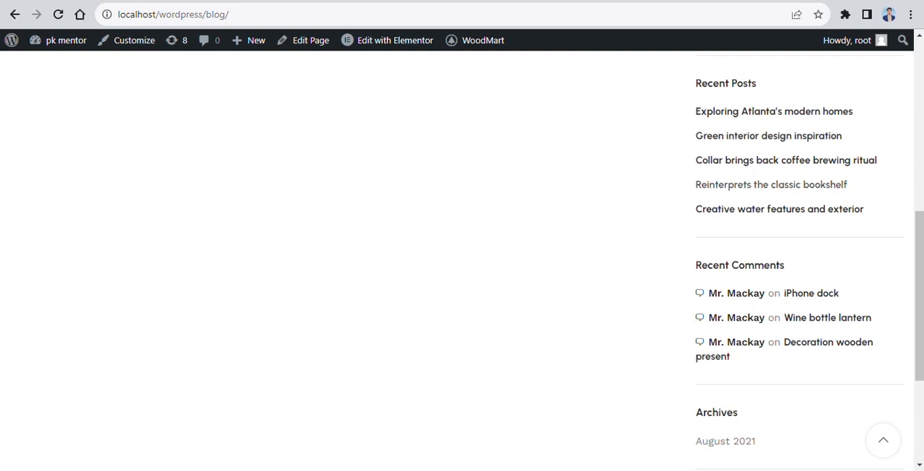
pyautogui.scroll(3, 920, 297)
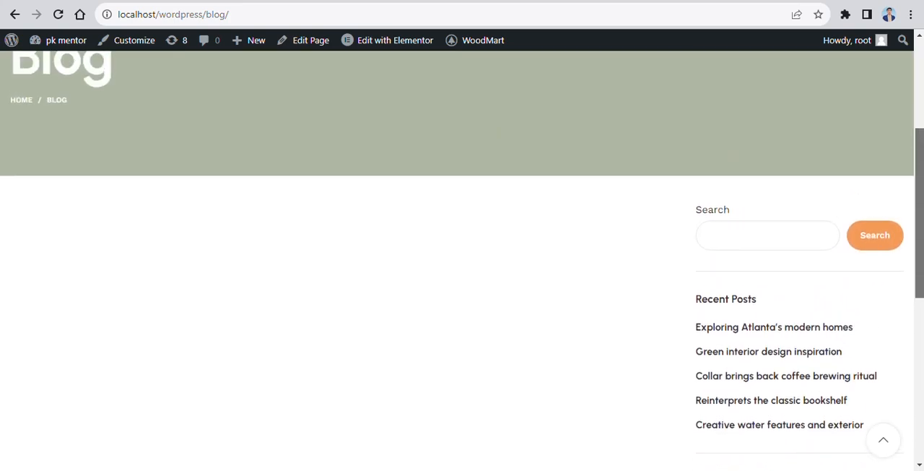
pyautogui.click(774, 328)
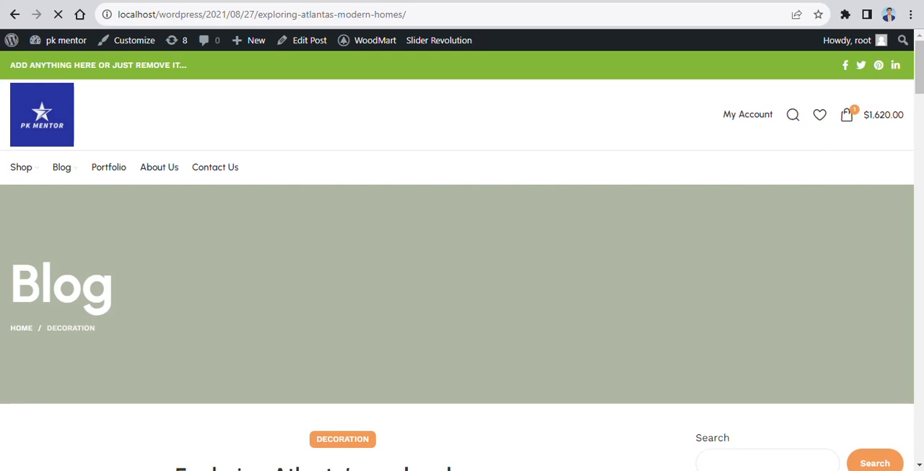
pyautogui.moveTo(919, 67); pyautogui.dragTo(919, 128)
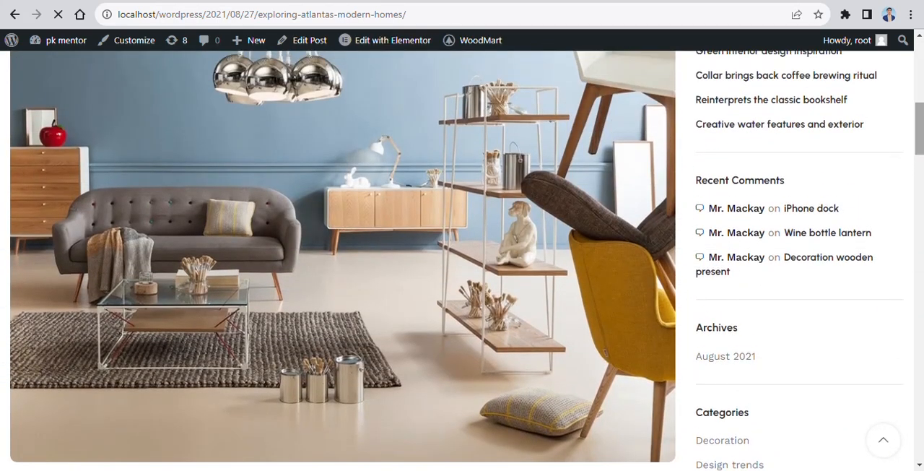